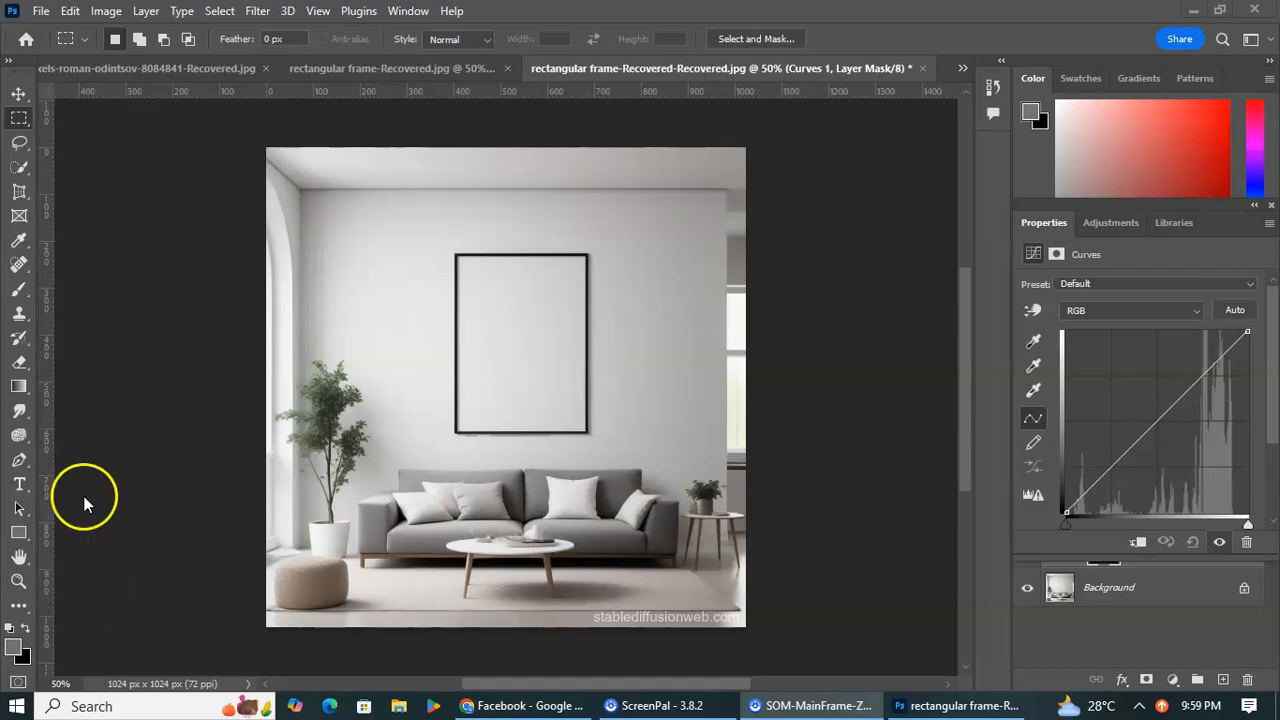
# Select the picture frame on the wall with the Object Selection tool, using a rectangle about 344 by 434 px around it
pyautogui.click(18, 171)
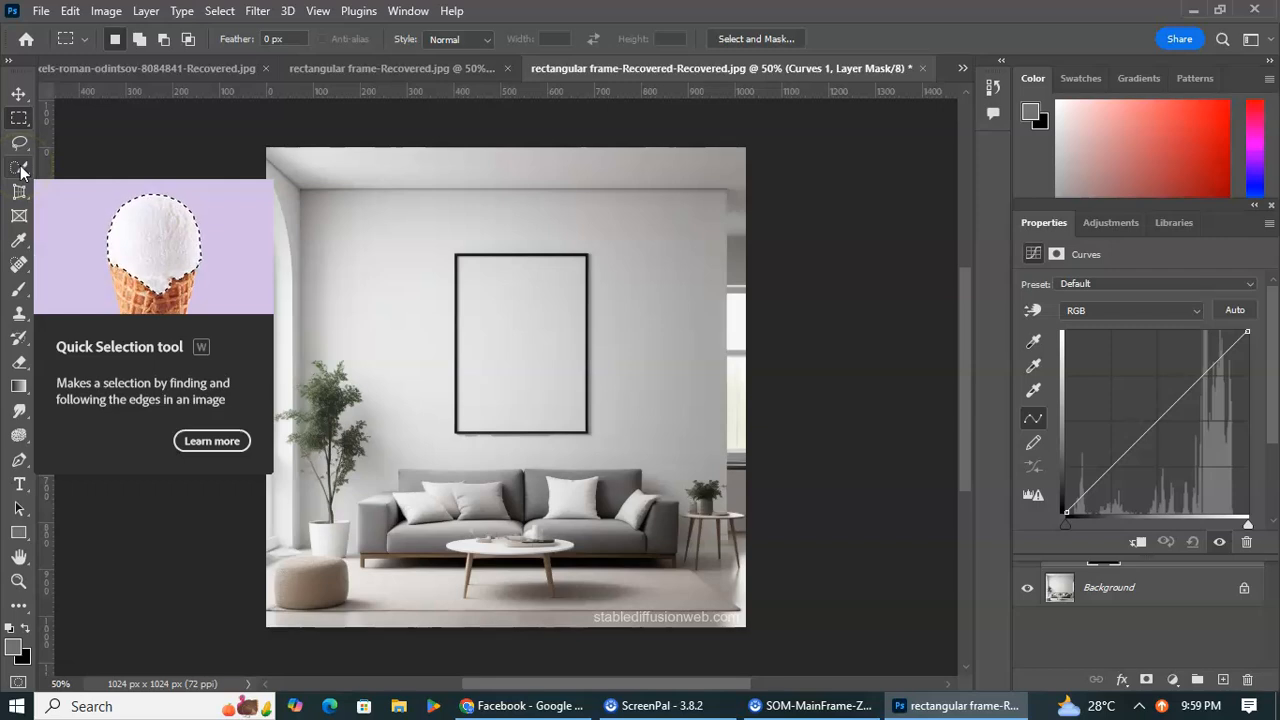
pyautogui.rightClick(21, 170)
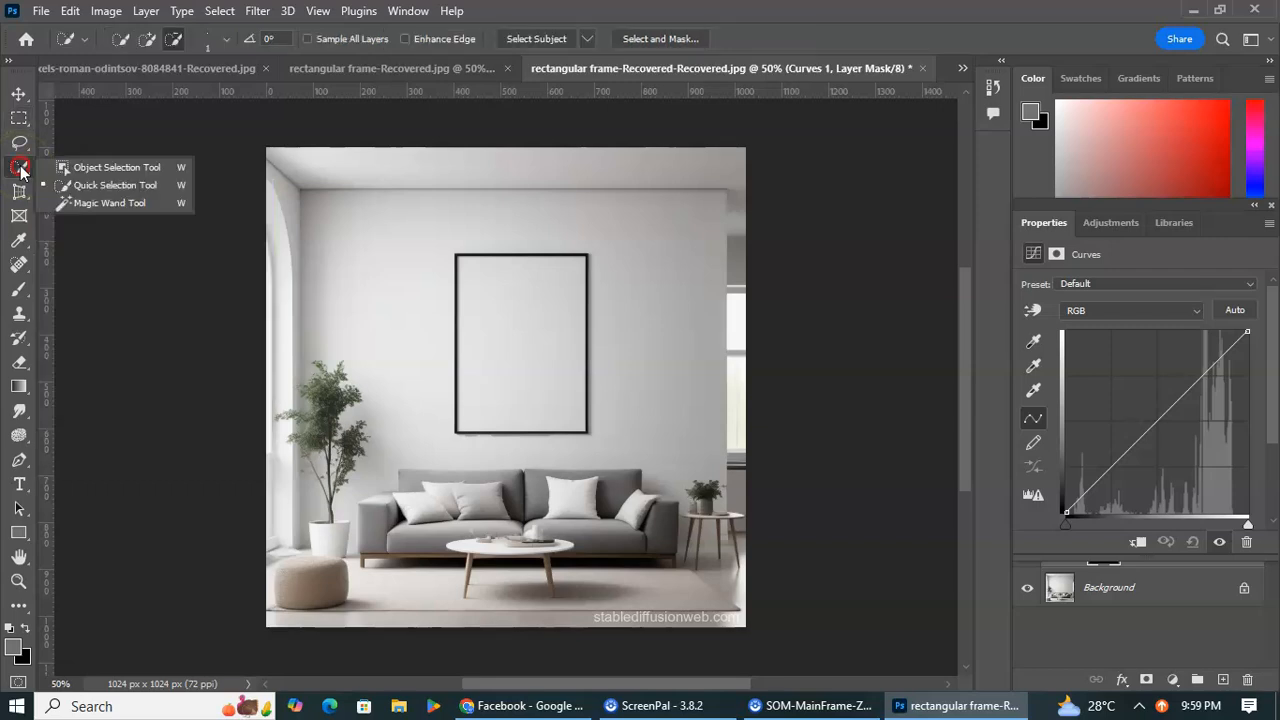
pyautogui.click(117, 169)
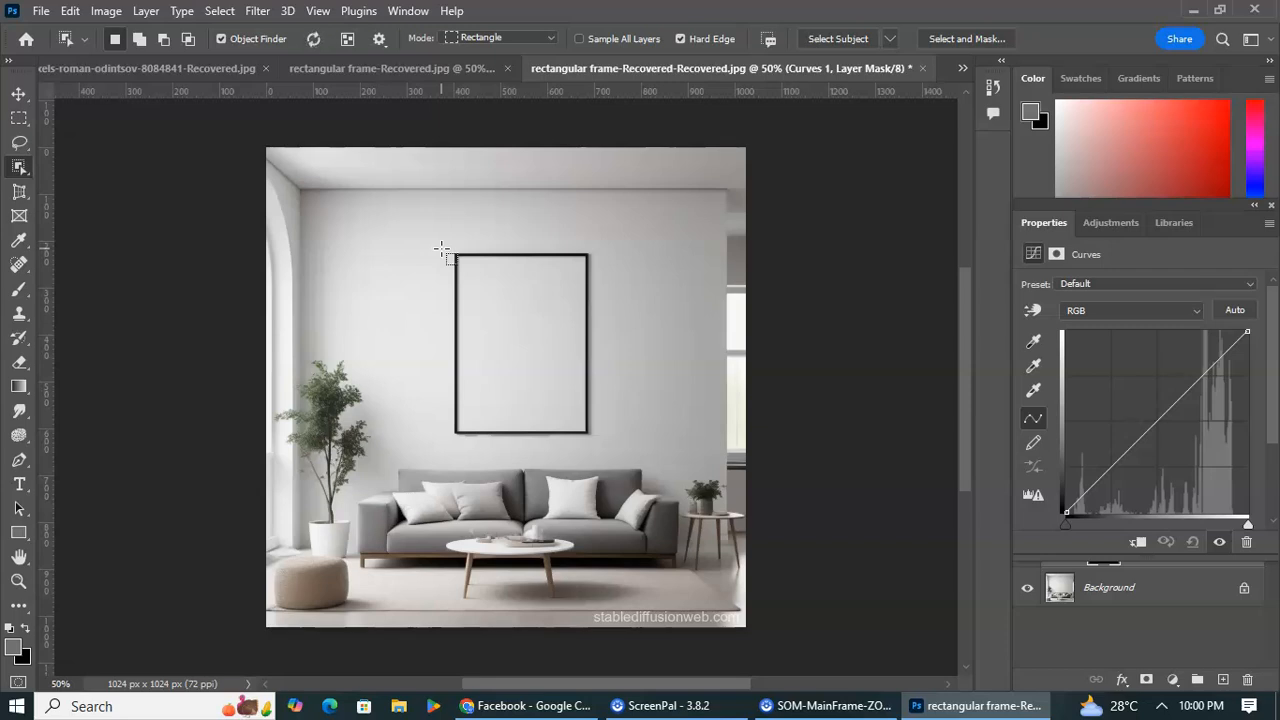
pyautogui.click(442, 249)
pyautogui.moveTo(442, 249); pyautogui.dragTo(602, 452)
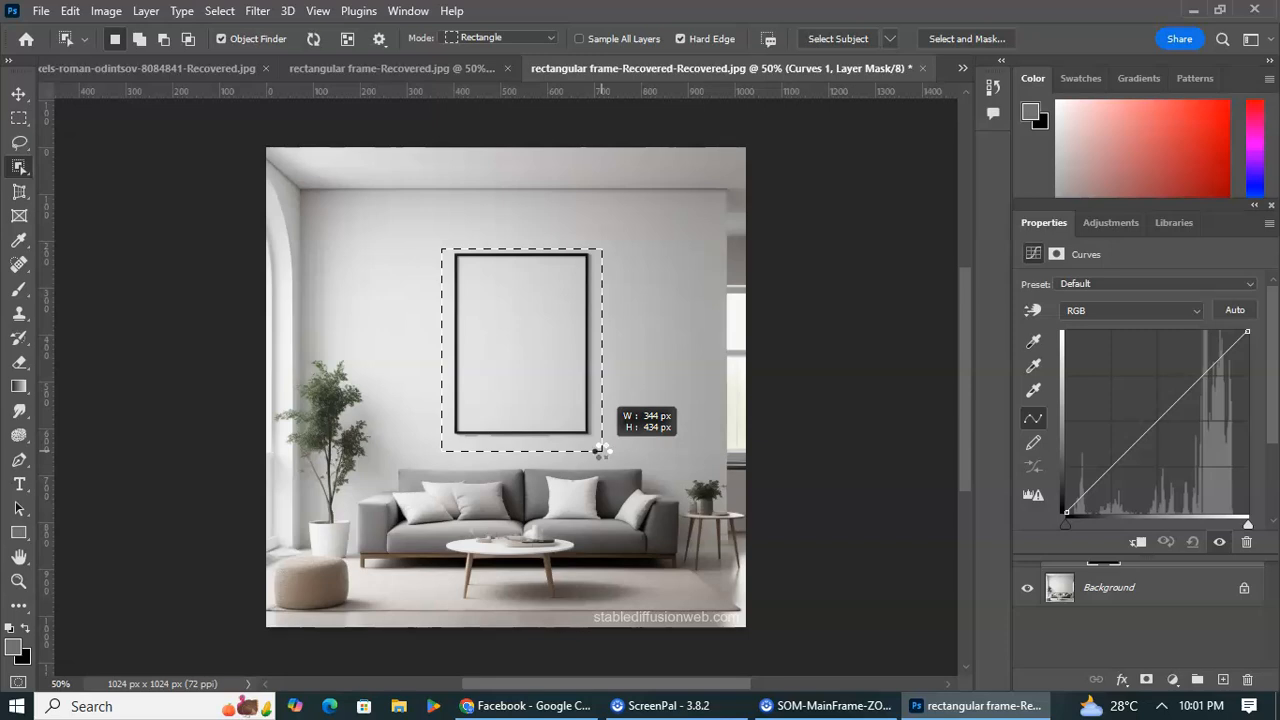
pyautogui.moveTo(600, 451); pyautogui.dragTo(601, 452)
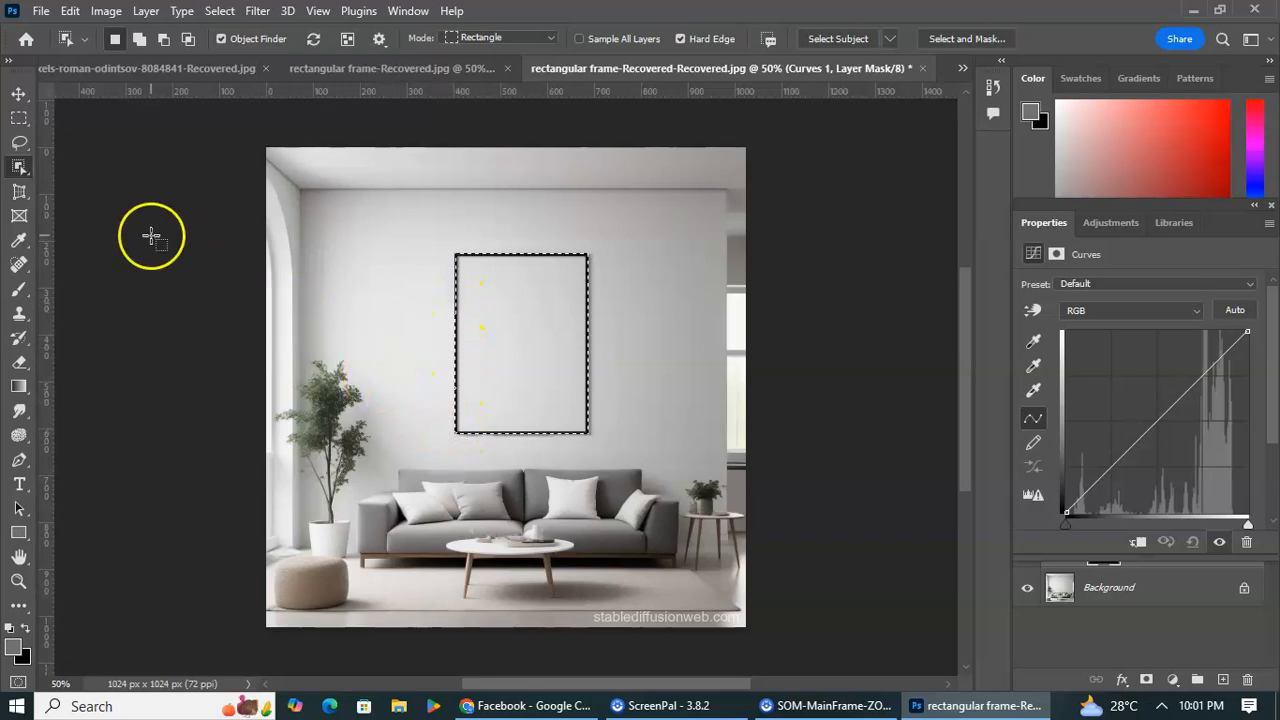
# Switch to the Quick Selection tool and clear the frame selection
pyautogui.click(17, 166)
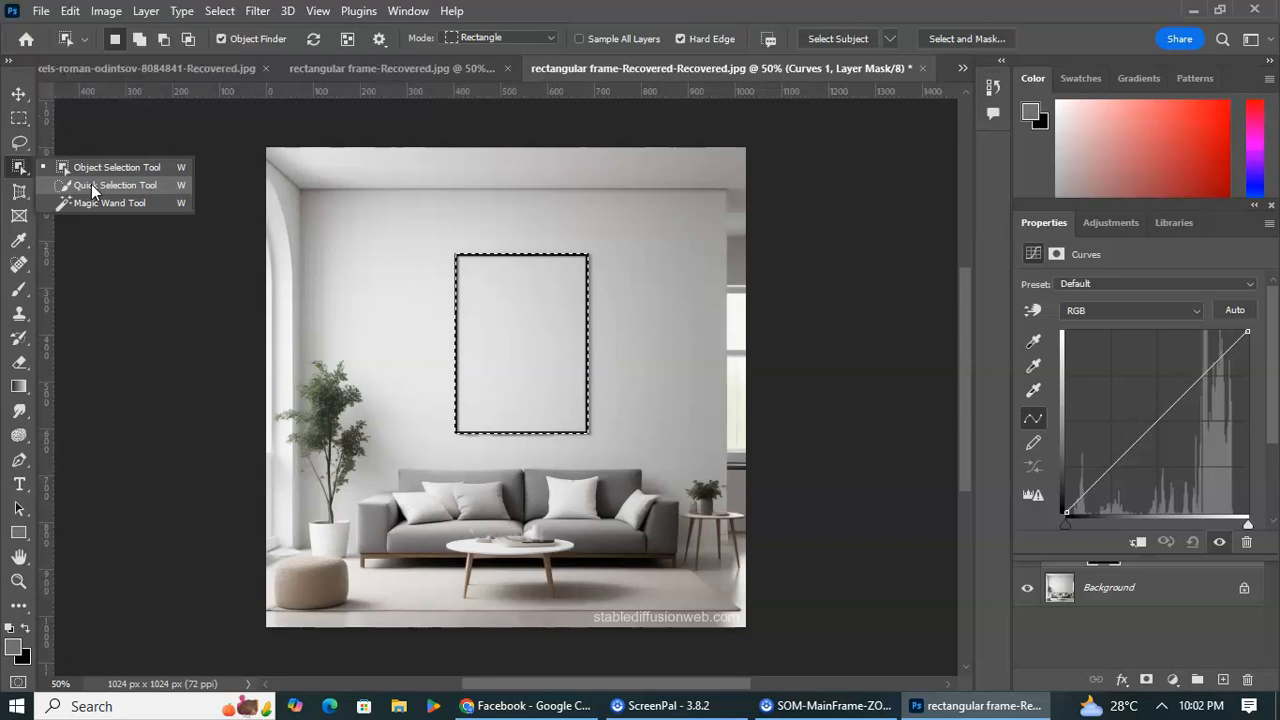
pyautogui.press('Escape')
pyautogui.click(91, 187)
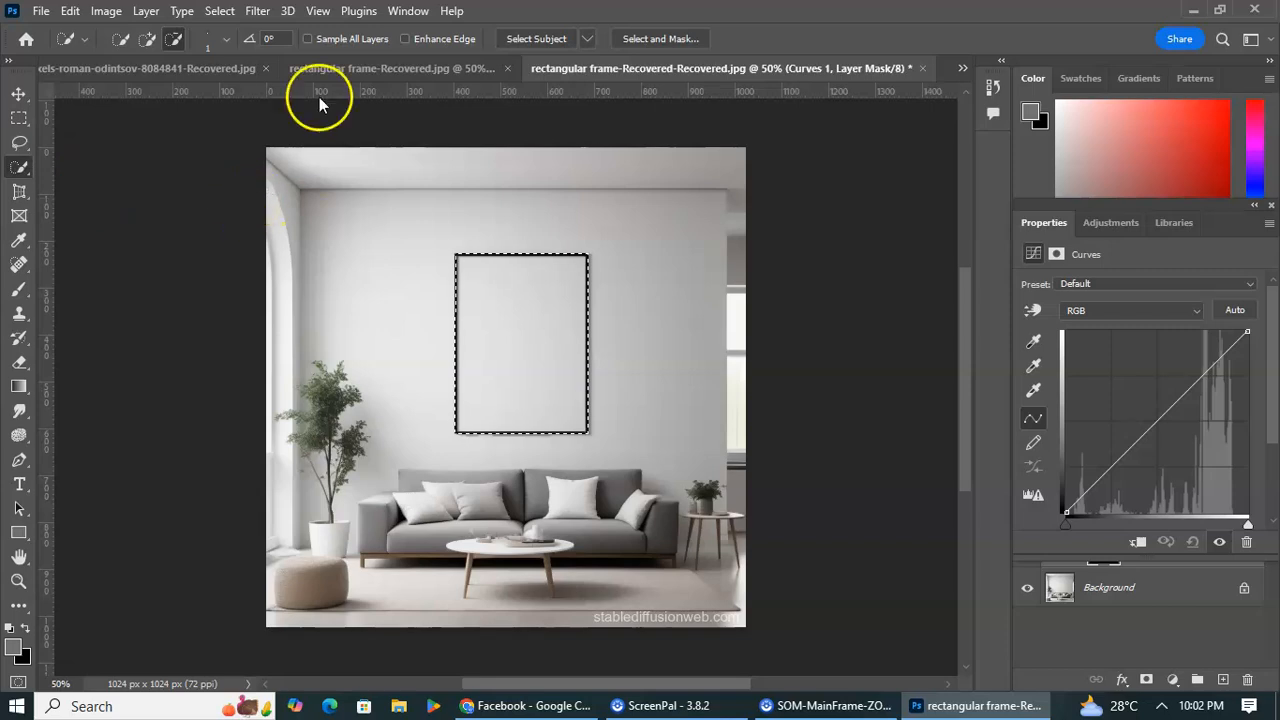
pyautogui.click(221, 13)
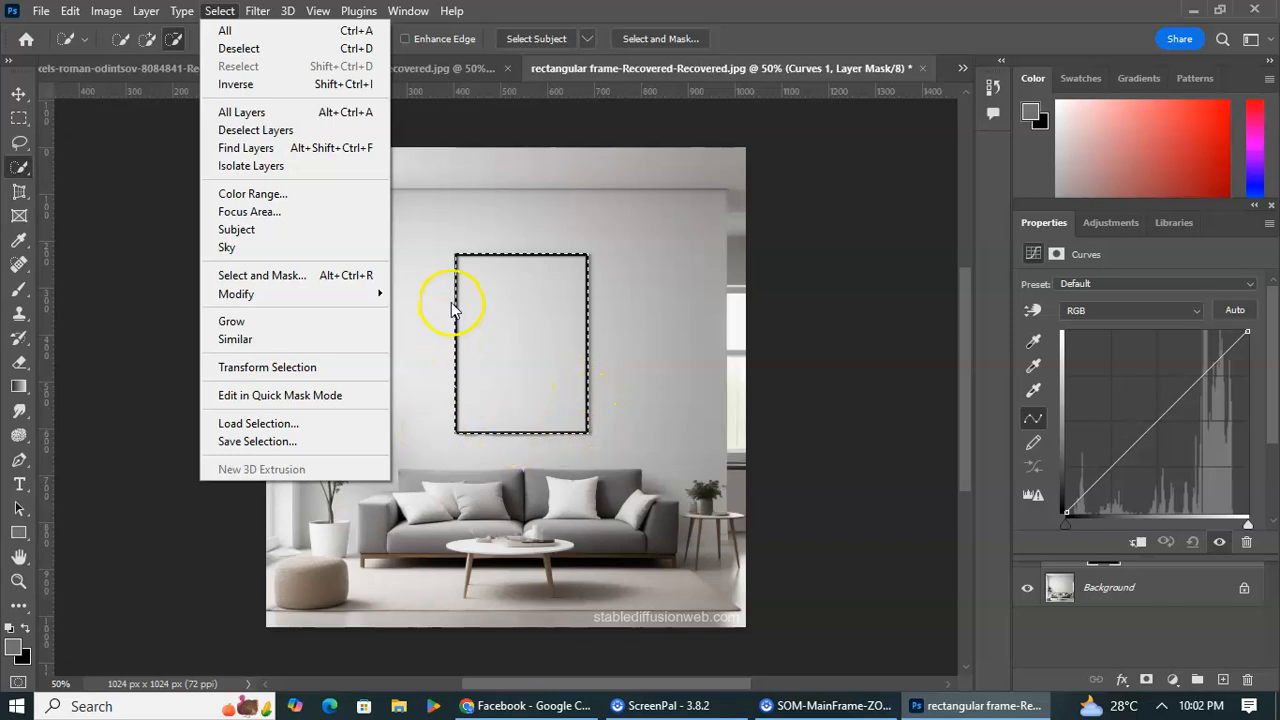
pyautogui.click(262, 50)
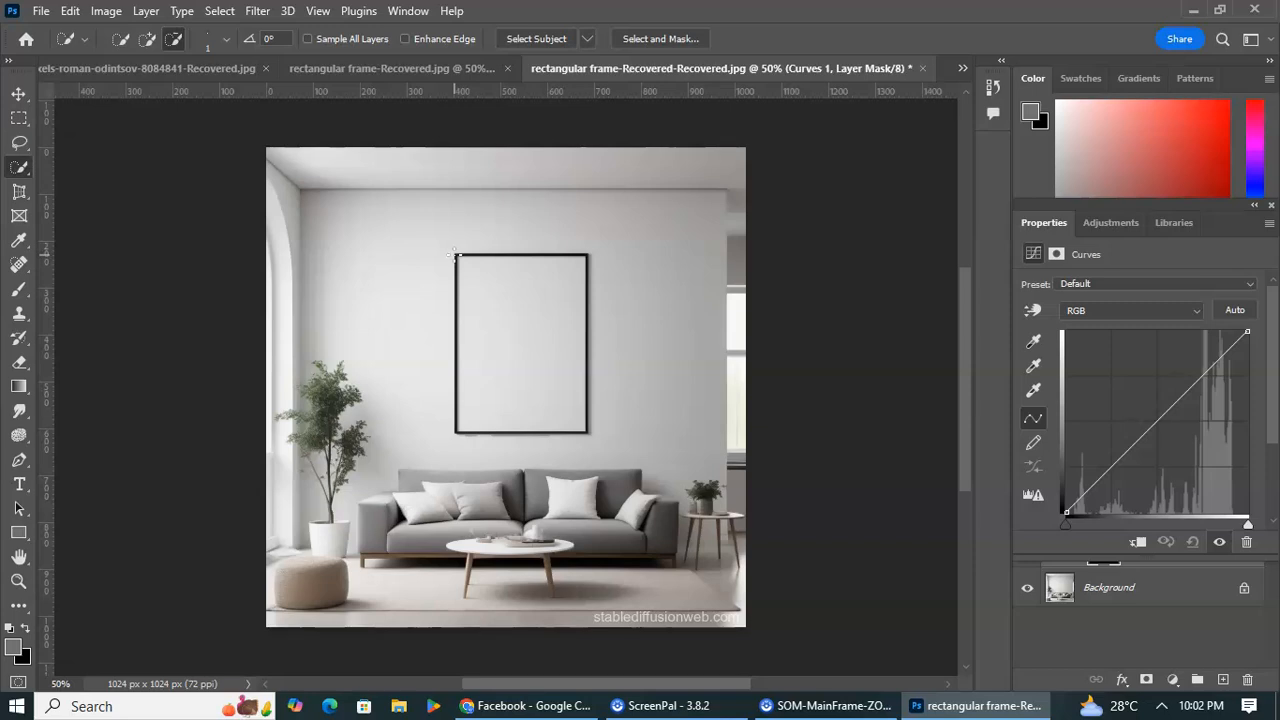
# Paint a Quick Selection over the frame on the wall, covering its upper edge and interior
pyautogui.moveTo(455, 256)
pyautogui.mouseDown()
pyautogui.moveTo(580, 254)
pyautogui.moveTo(586, 277)
pyautogui.moveTo(566, 277)
pyautogui.moveTo(583, 321)
pyautogui.moveTo(569, 335)
pyautogui.mouseUp()
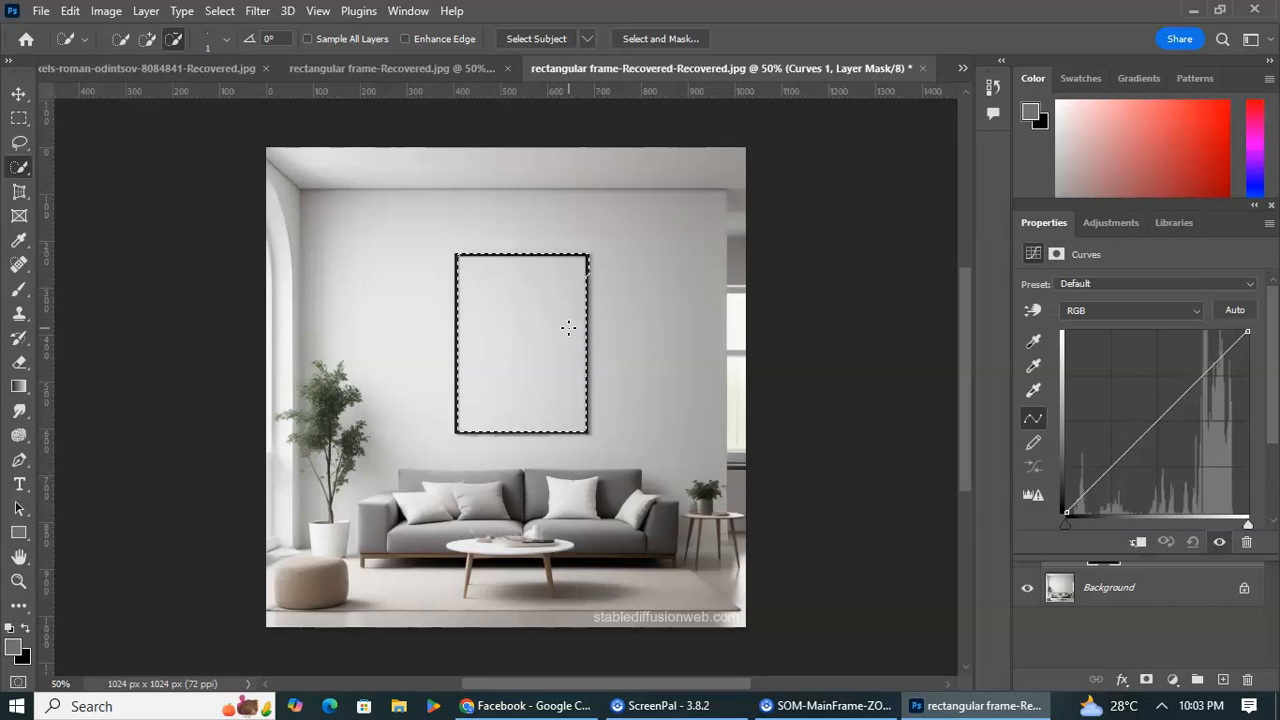
pyautogui.click(484, 305)
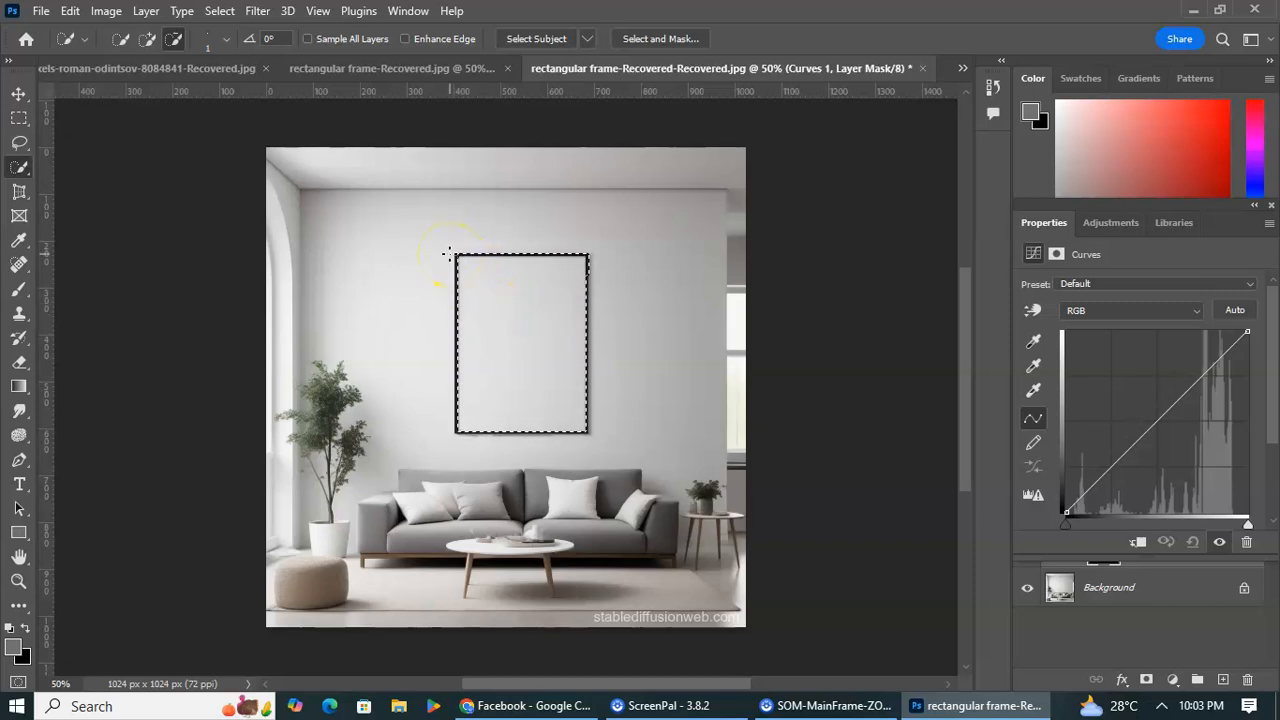
pyautogui.moveTo(463, 260); pyautogui.dragTo(578, 264)
pyautogui.click(577, 345)
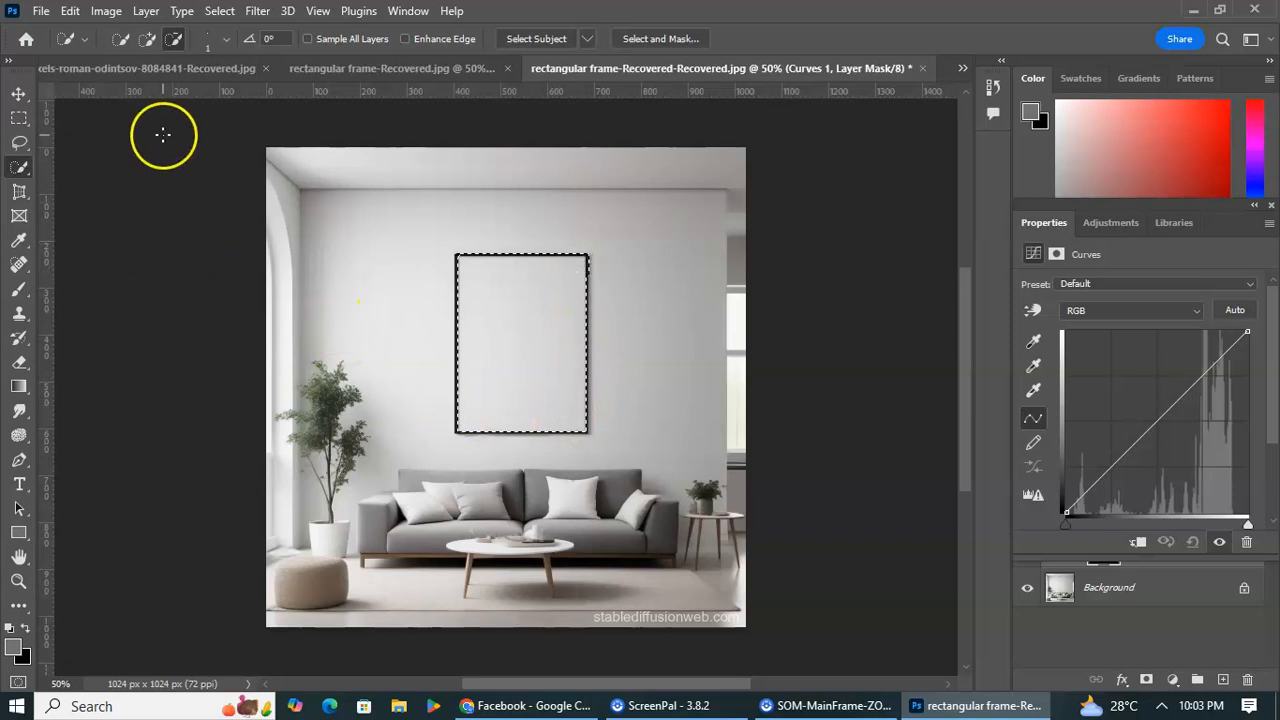
# Clear the painted frame selection and switch to the Magic Wand tool
pyautogui.click(220, 14)
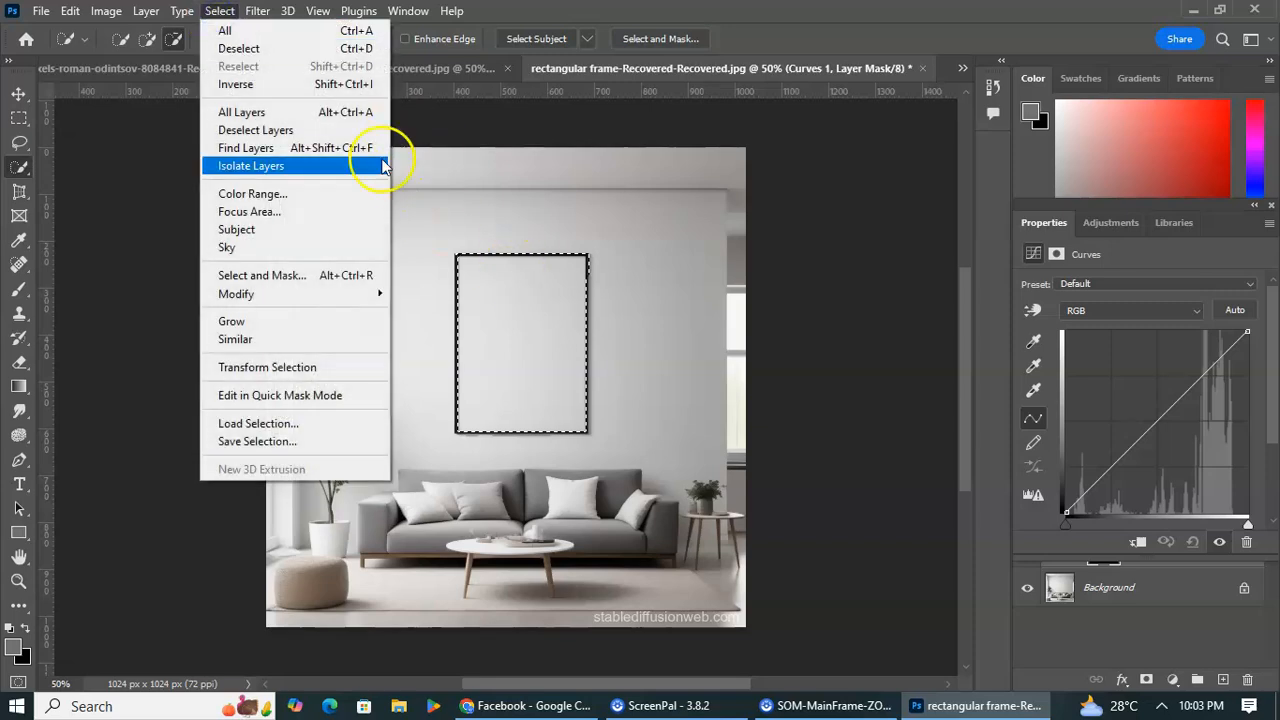
pyautogui.click(277, 57)
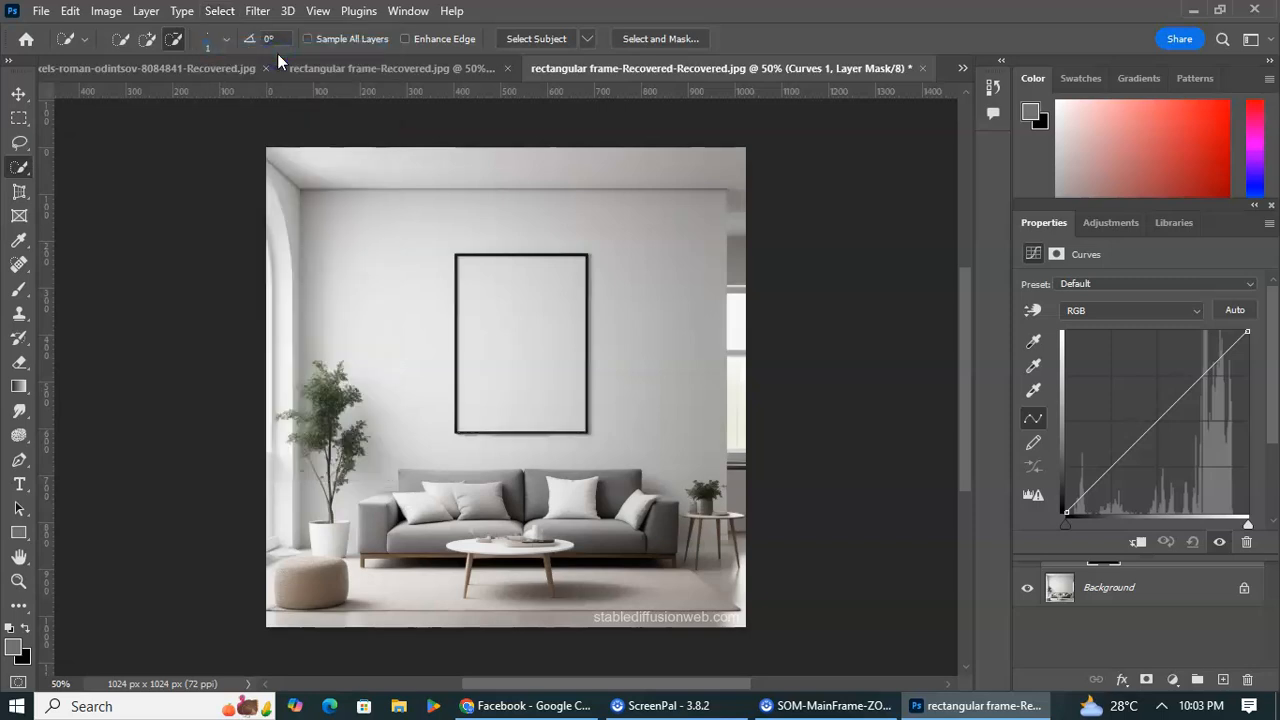
pyautogui.rightClick(22, 171)
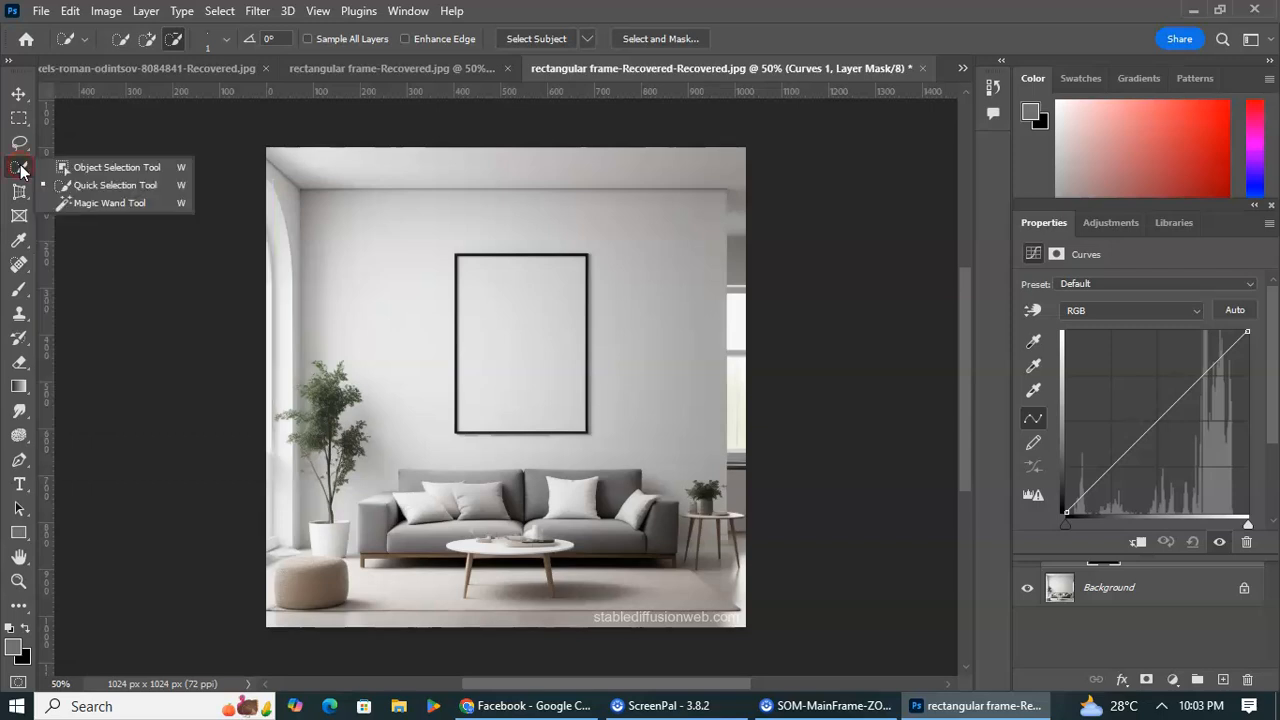
pyautogui.click(132, 203)
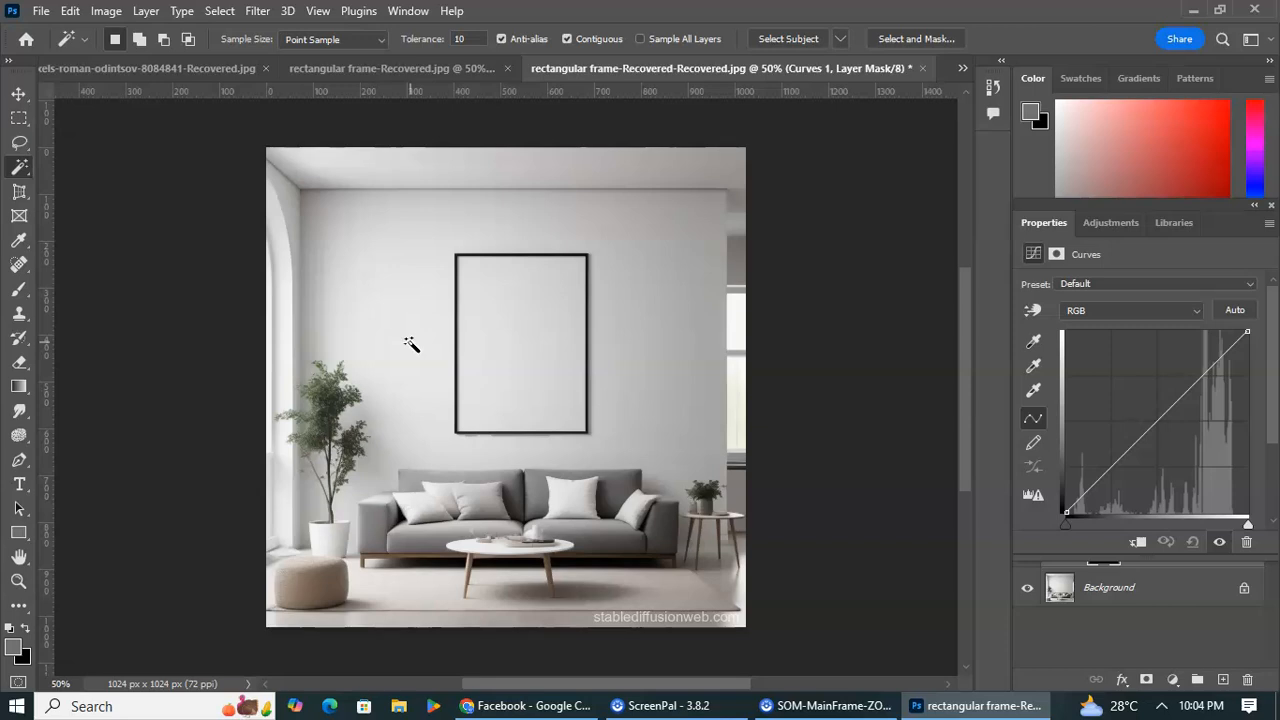
# Set the Magic Wand tolerance to 15 and sample the blank area inside the wall frame to select it
pyautogui.click(501, 323)
pyautogui.doubleClick(470, 38)
pyautogui.write('10')
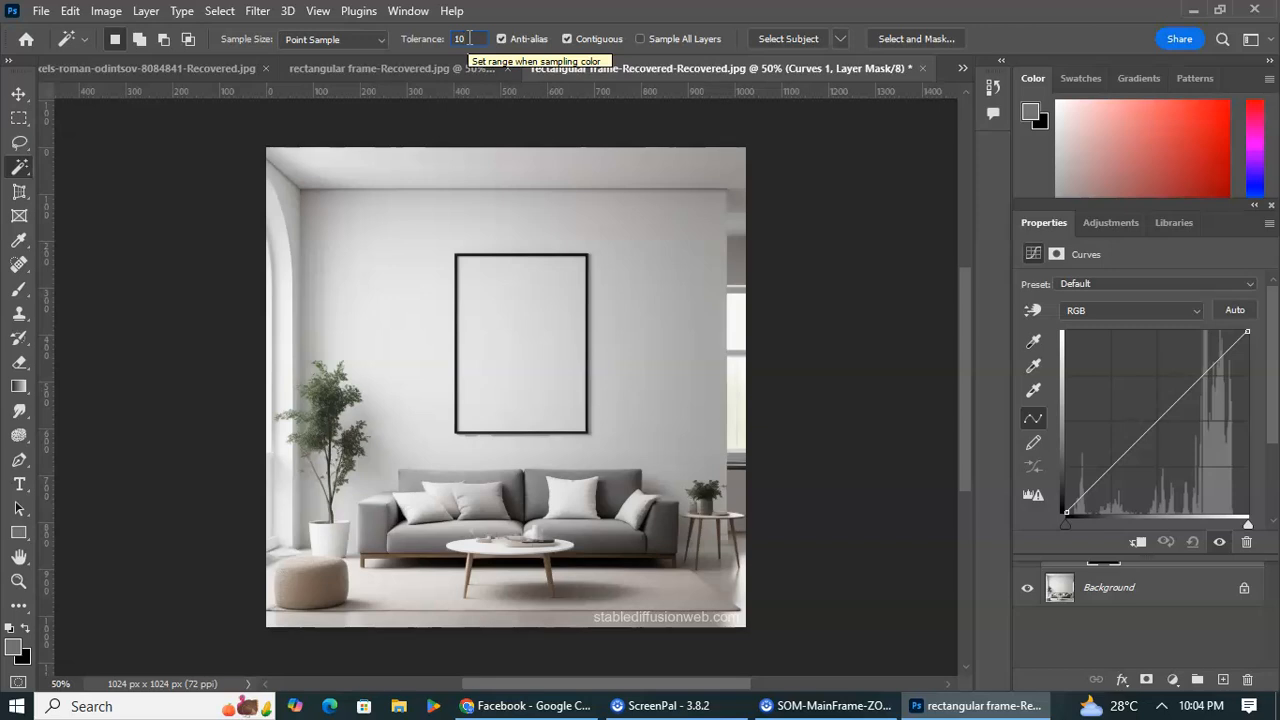
pyautogui.press('BackSpace')
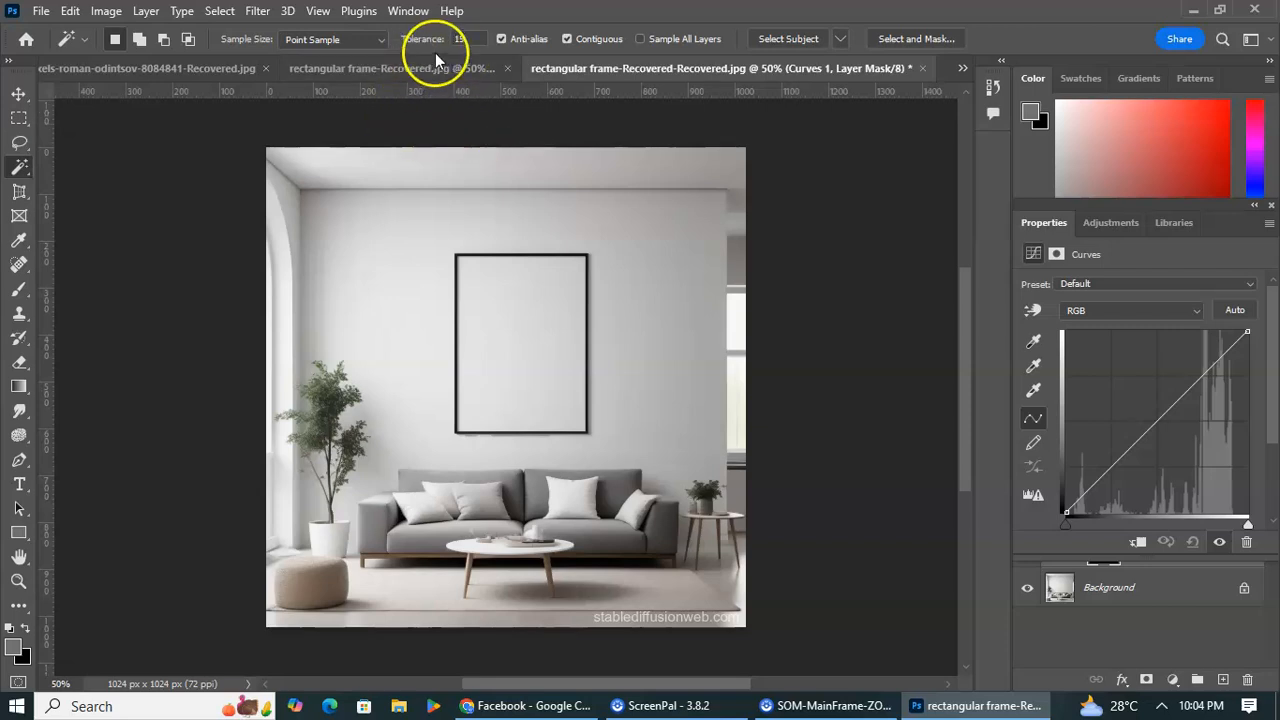
pyautogui.click(522, 331)
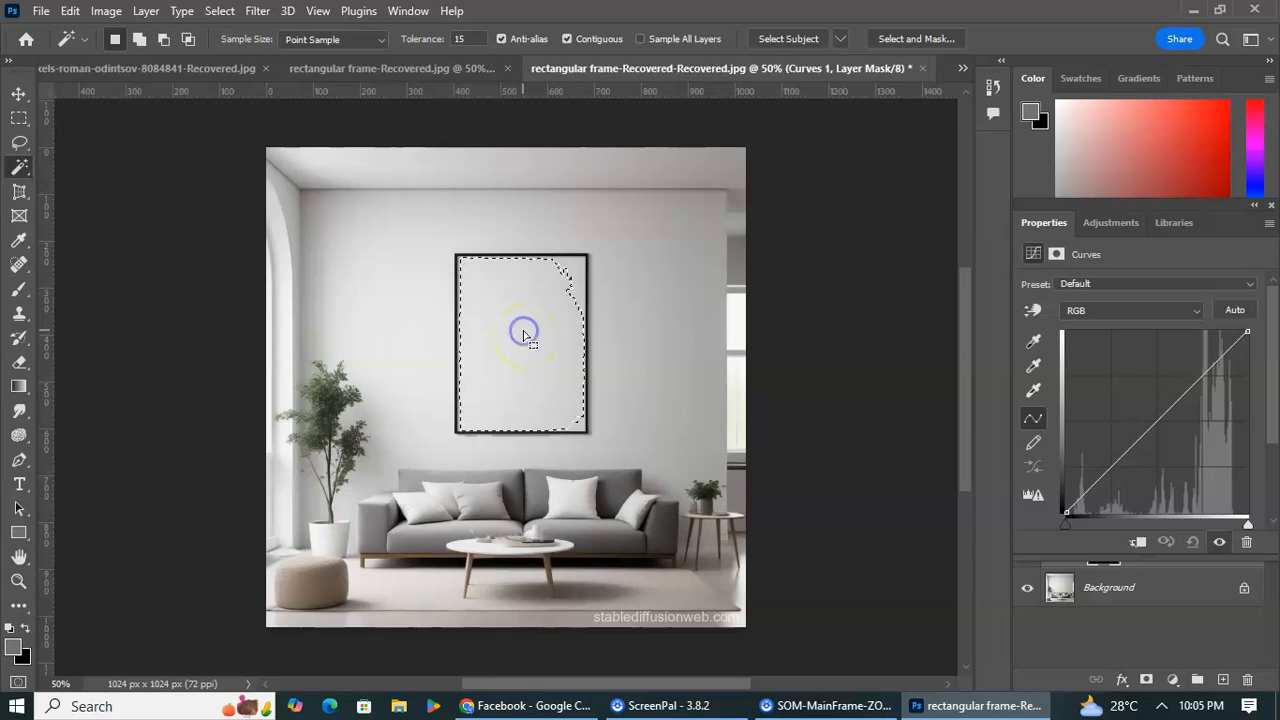
pyautogui.click(525, 331)
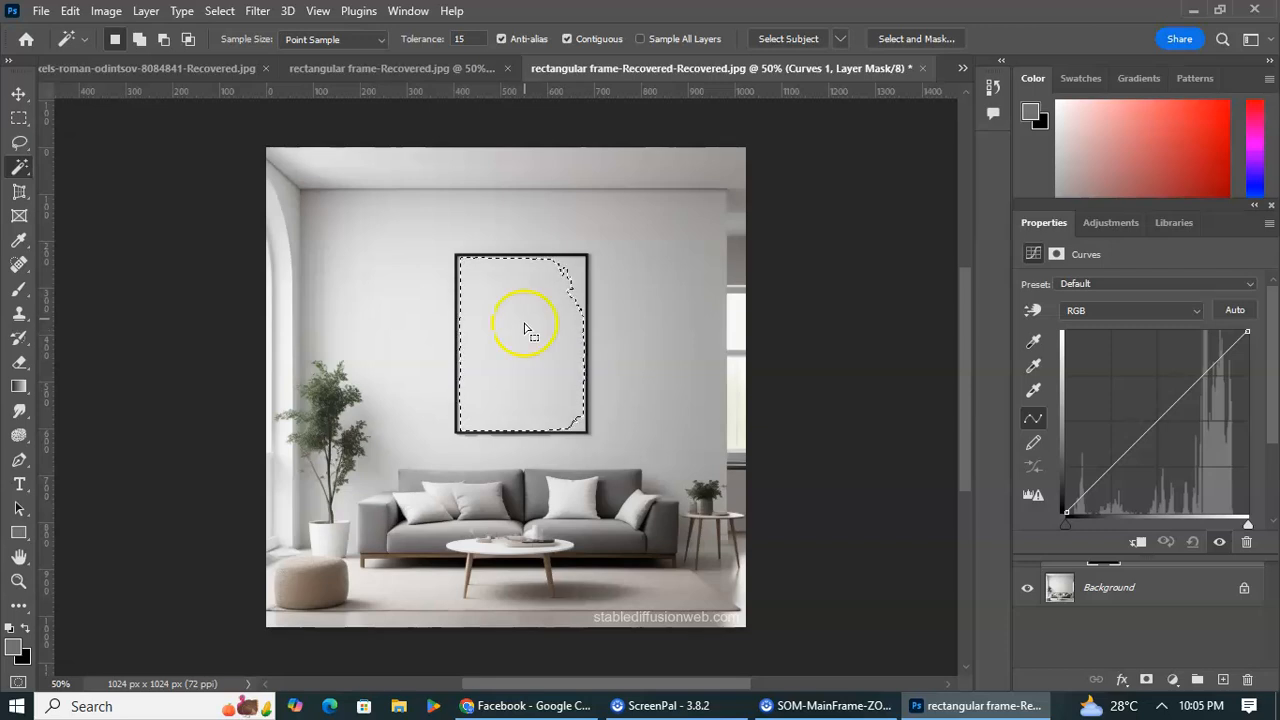
pyautogui.click(566, 275)
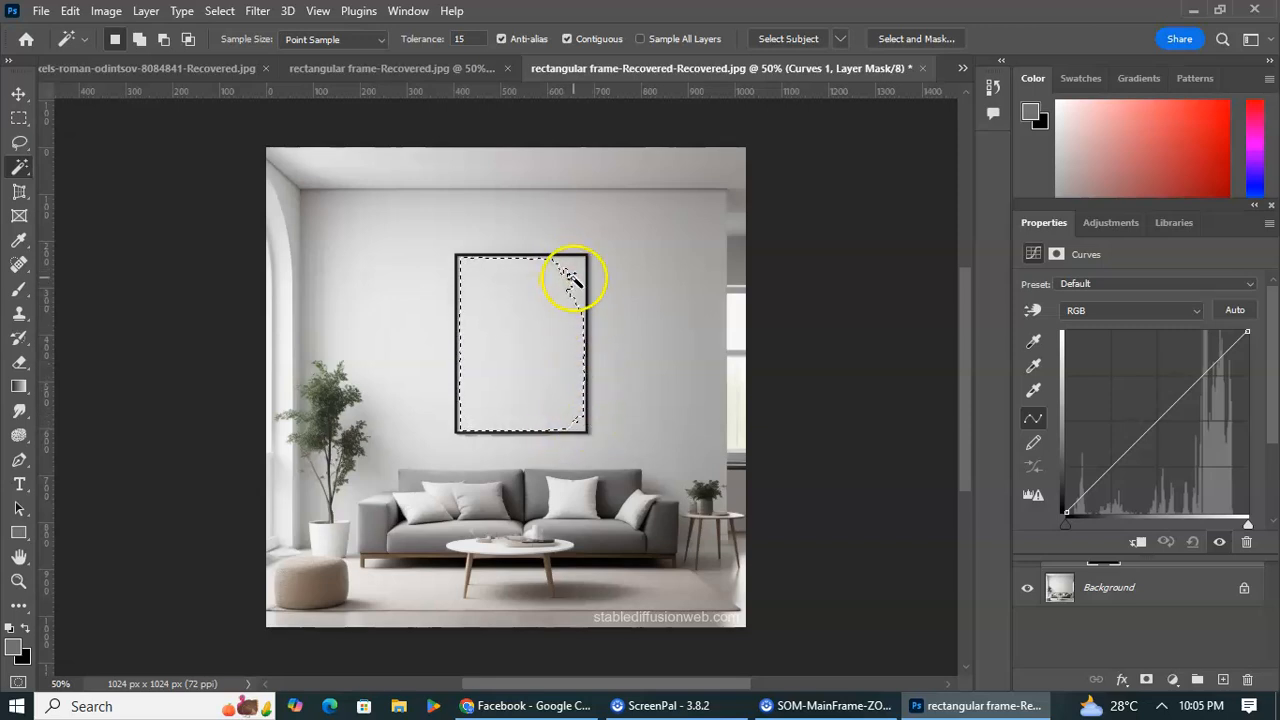
# Raise the Magic Wand tolerance to 25, deselect the partial selection and select the frame's whole blank interior again
pyautogui.click(472, 38)
pyautogui.press('BackSpace')
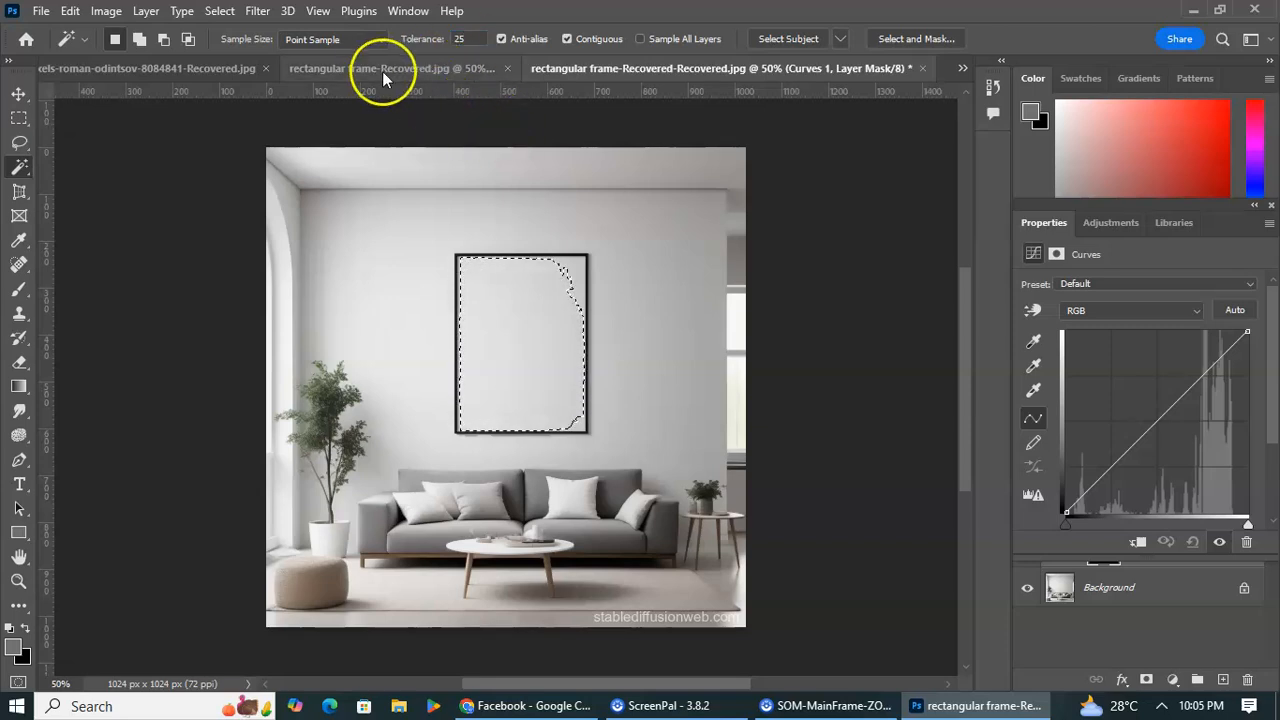
pyautogui.click(220, 11)
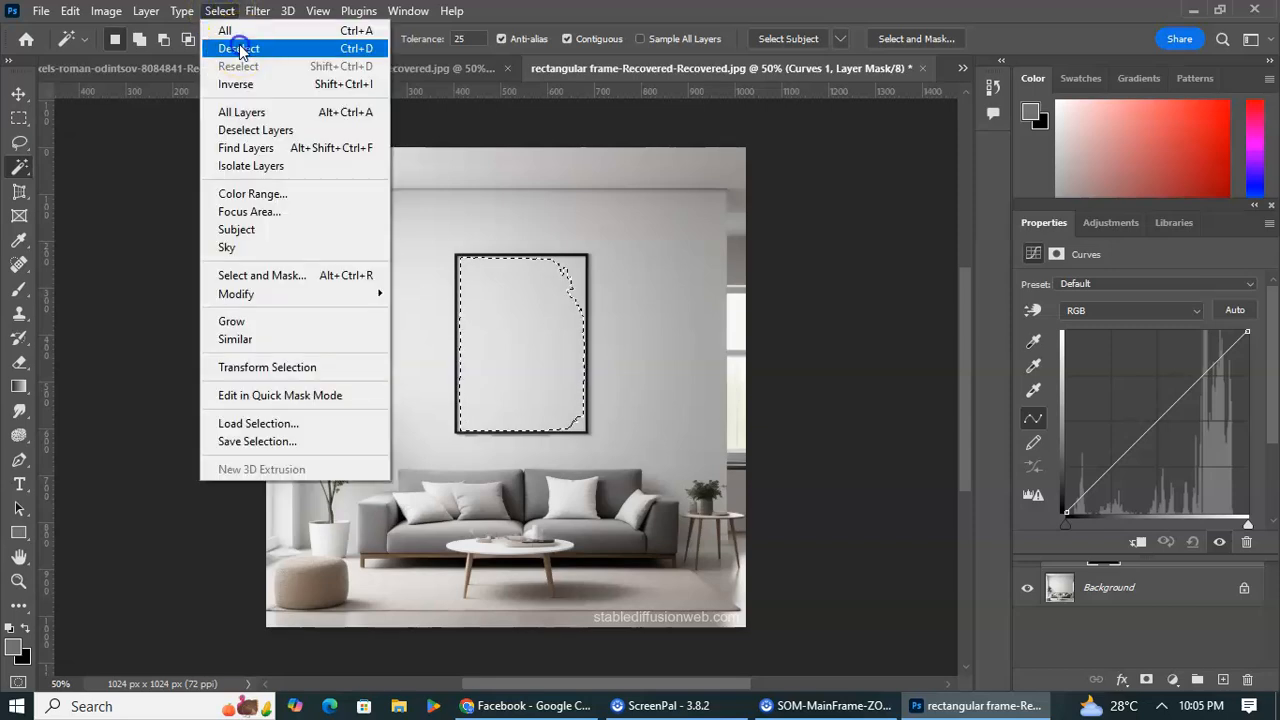
pyautogui.click(240, 49)
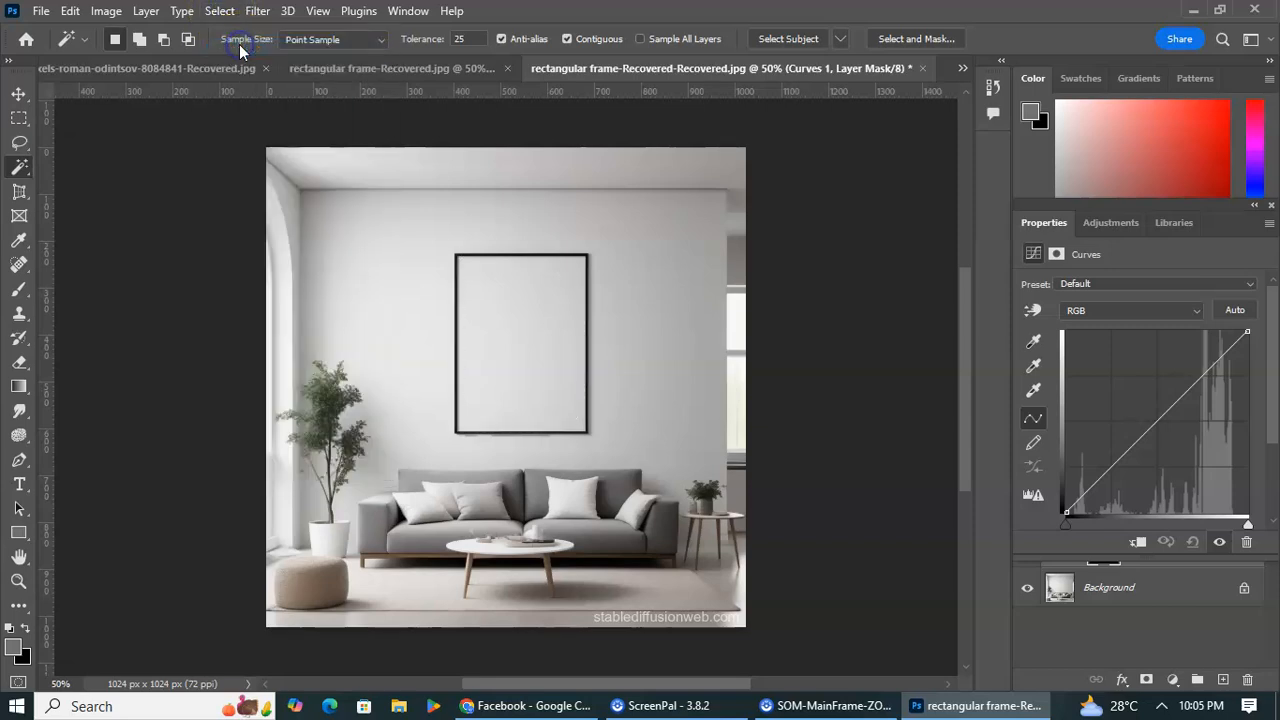
pyautogui.click(522, 340)
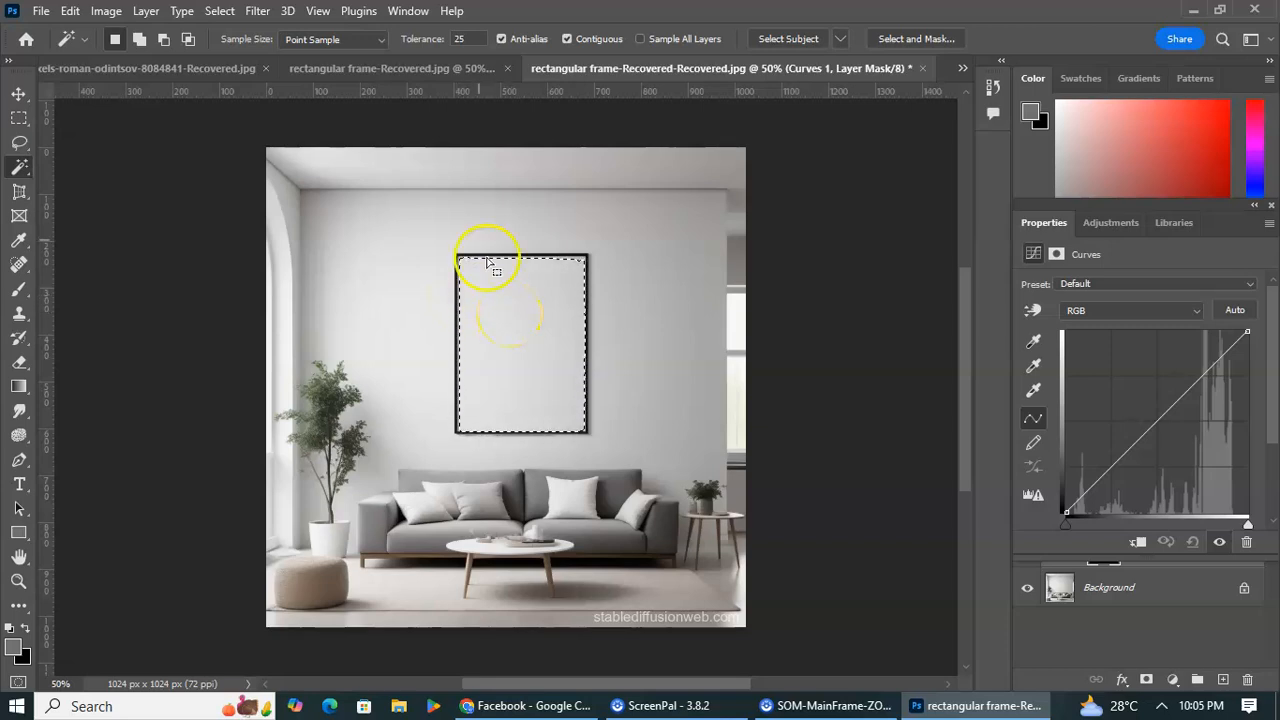
# Switch to the basketball photo and select the ball with the Object Selection tool, using a rectangle around it
pyautogui.click(382, 68)
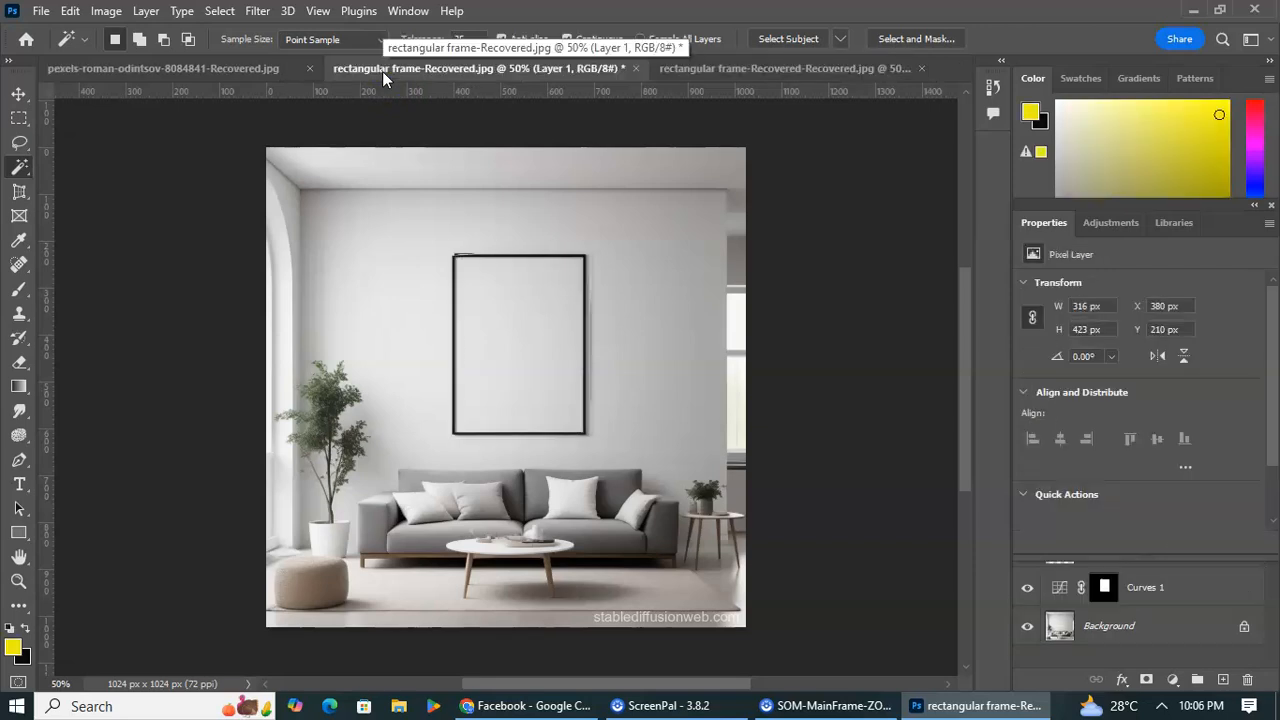
pyautogui.click(187, 68)
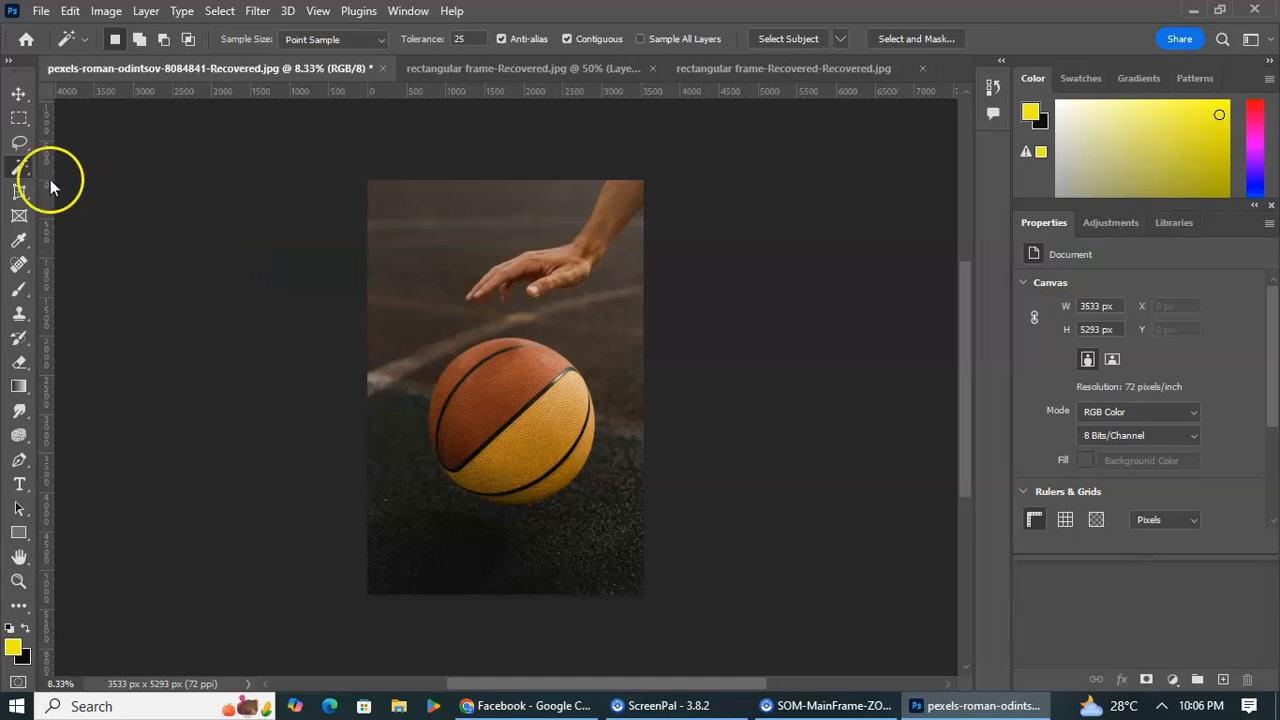
pyautogui.rightClick(22, 170)
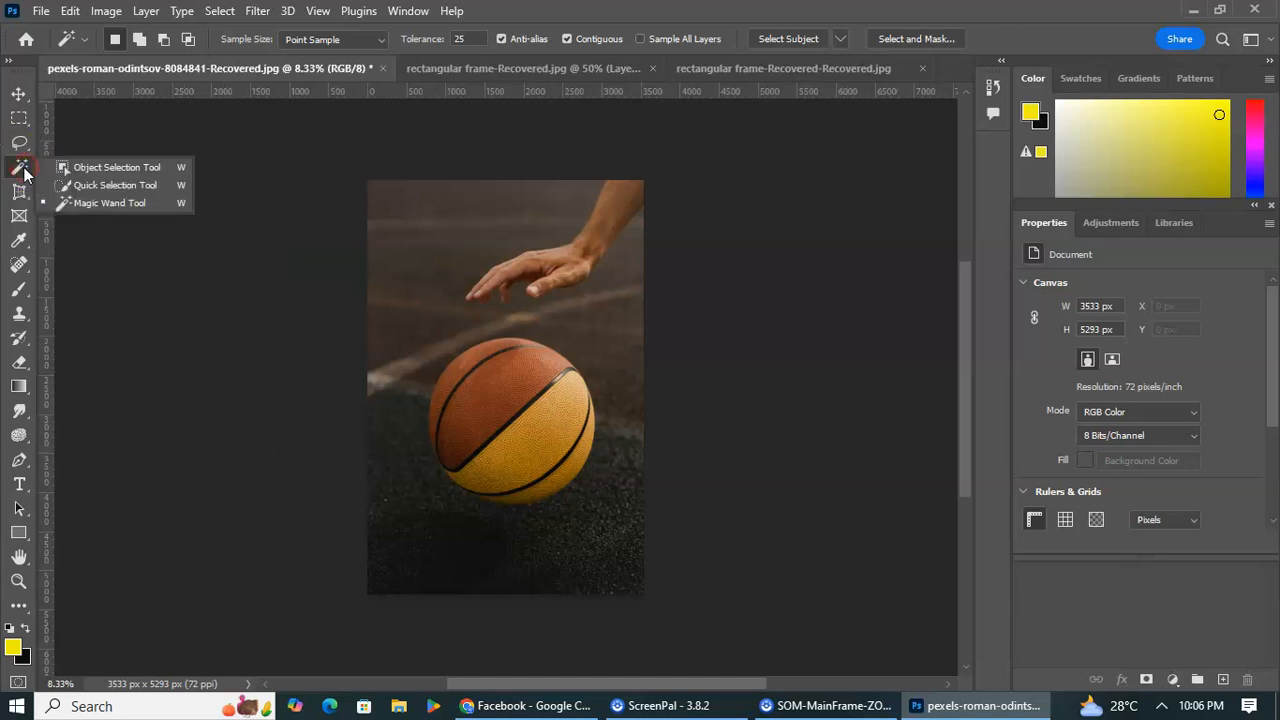
pyautogui.click(86, 172)
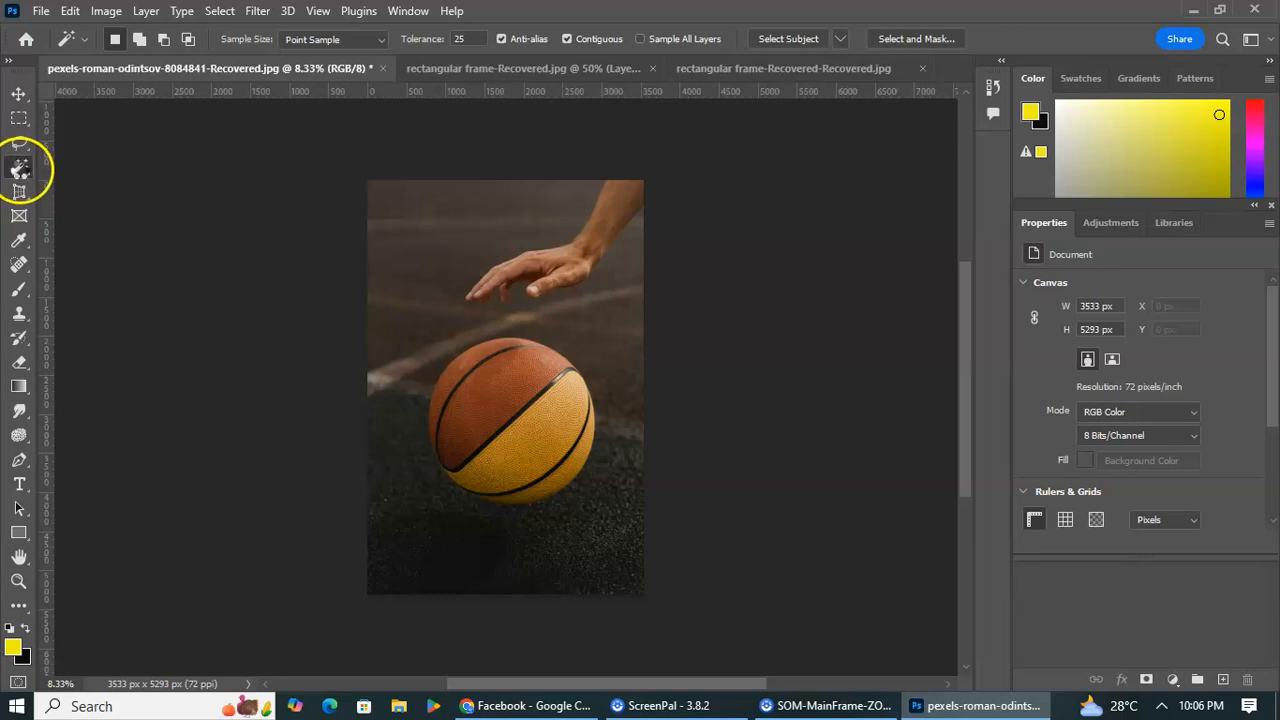
pyautogui.hotkey('shift', 'w')
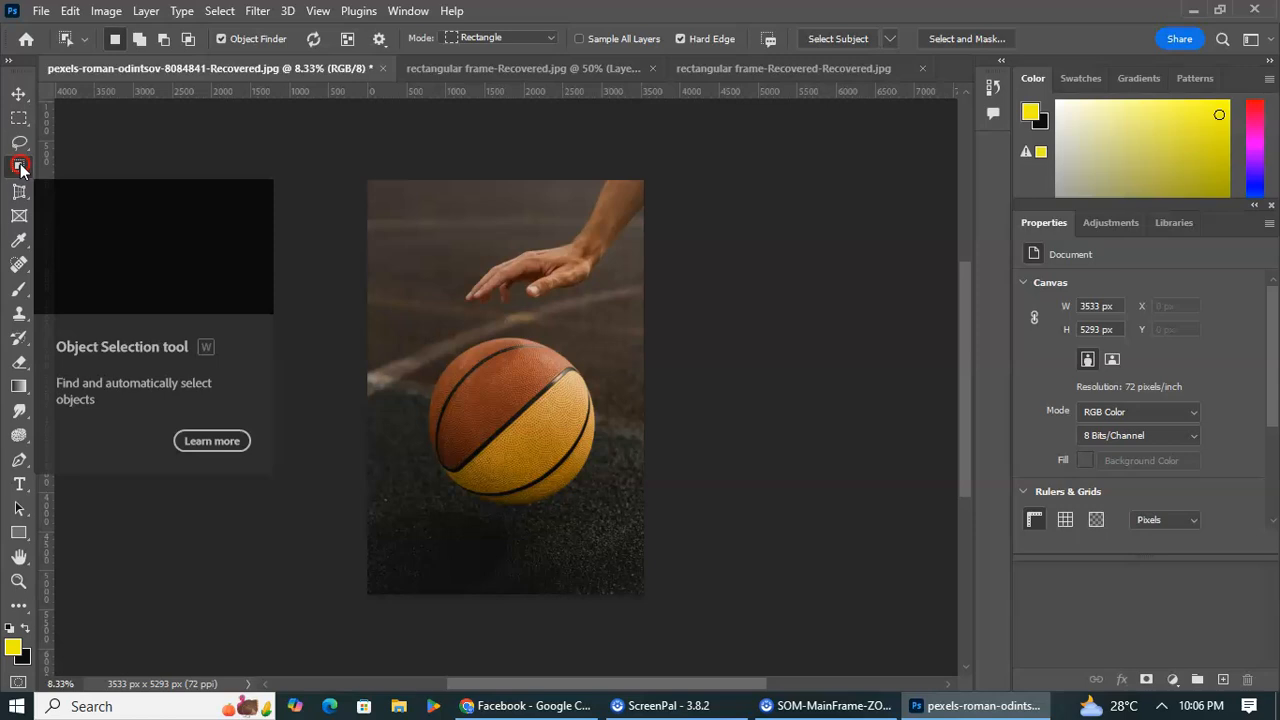
pyautogui.rightClick(20, 167)
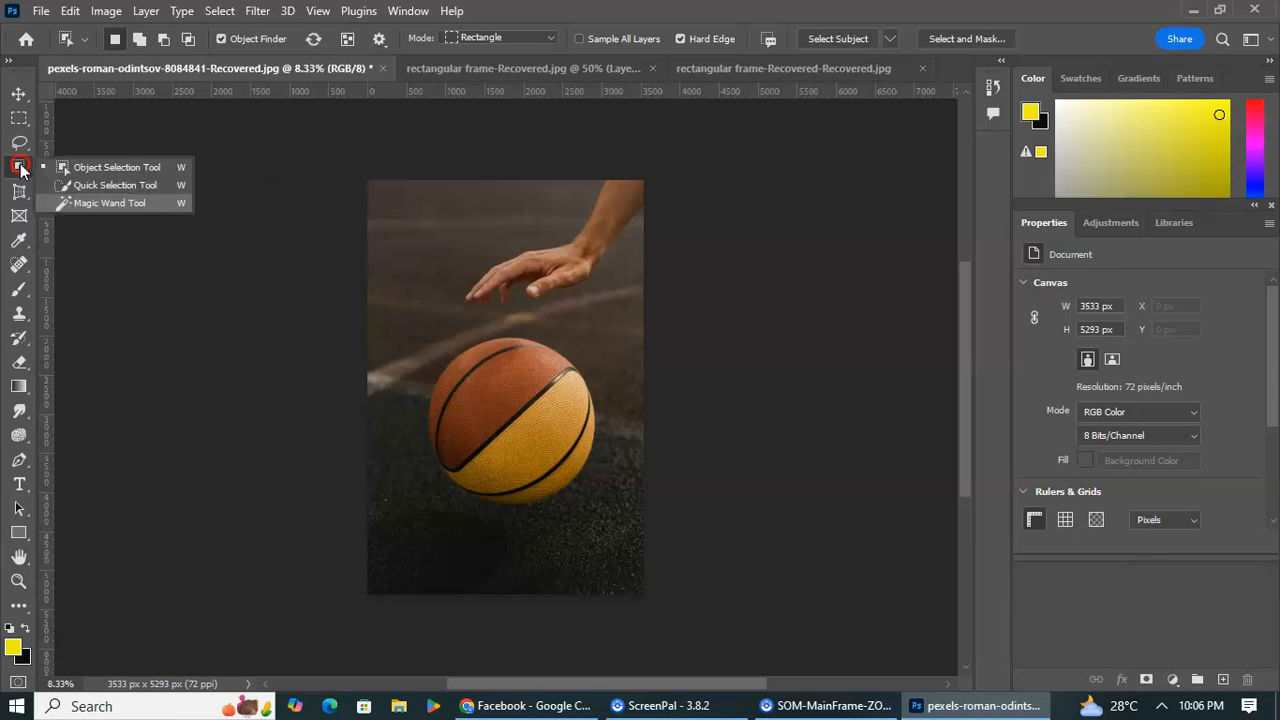
pyautogui.click(112, 167)
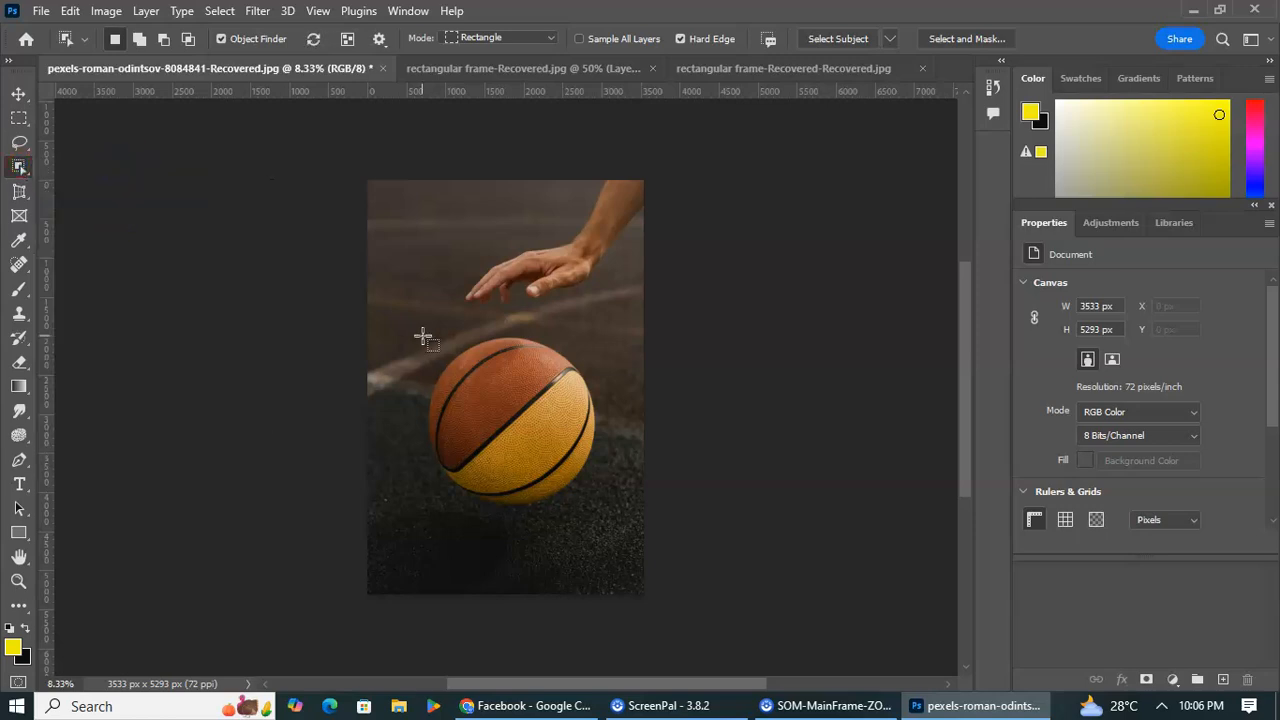
pyautogui.moveTo(423, 336); pyautogui.dragTo(603, 508)
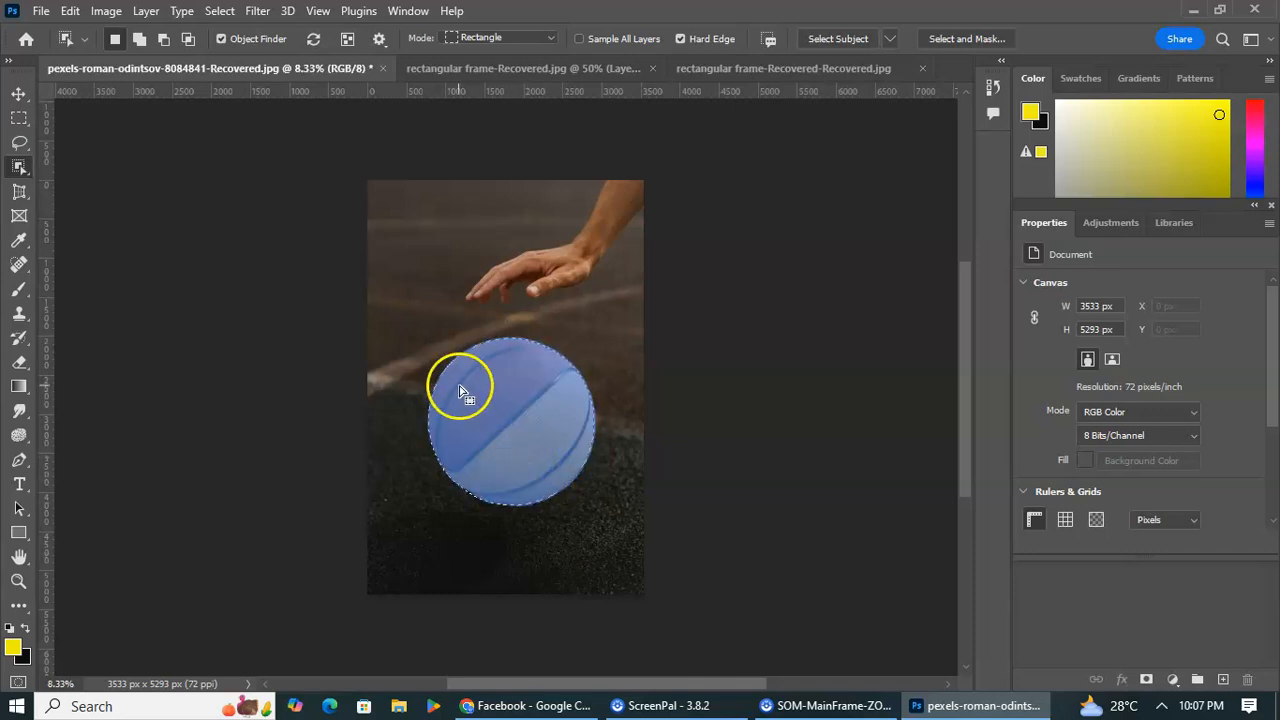
pyautogui.click(440, 314)
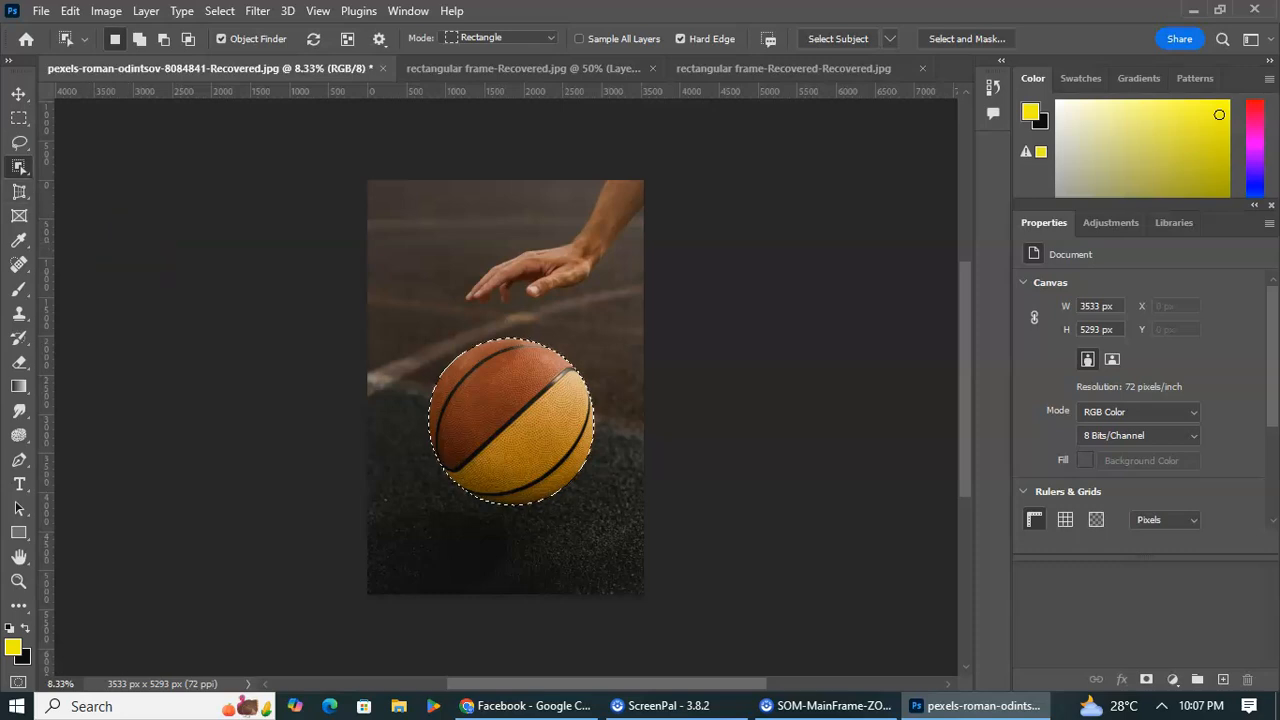
# Deselect the basketball and activate the Quick Selection tool
pyautogui.rightClick(22, 175)
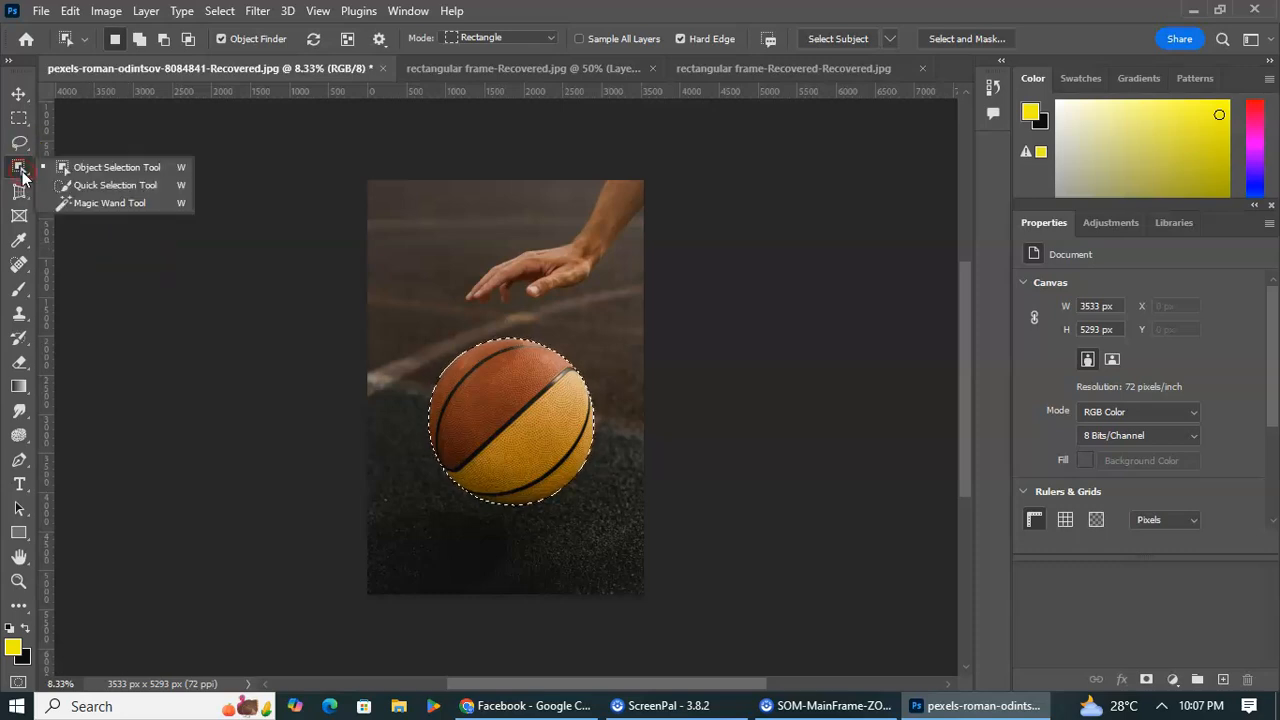
pyautogui.click(90, 181)
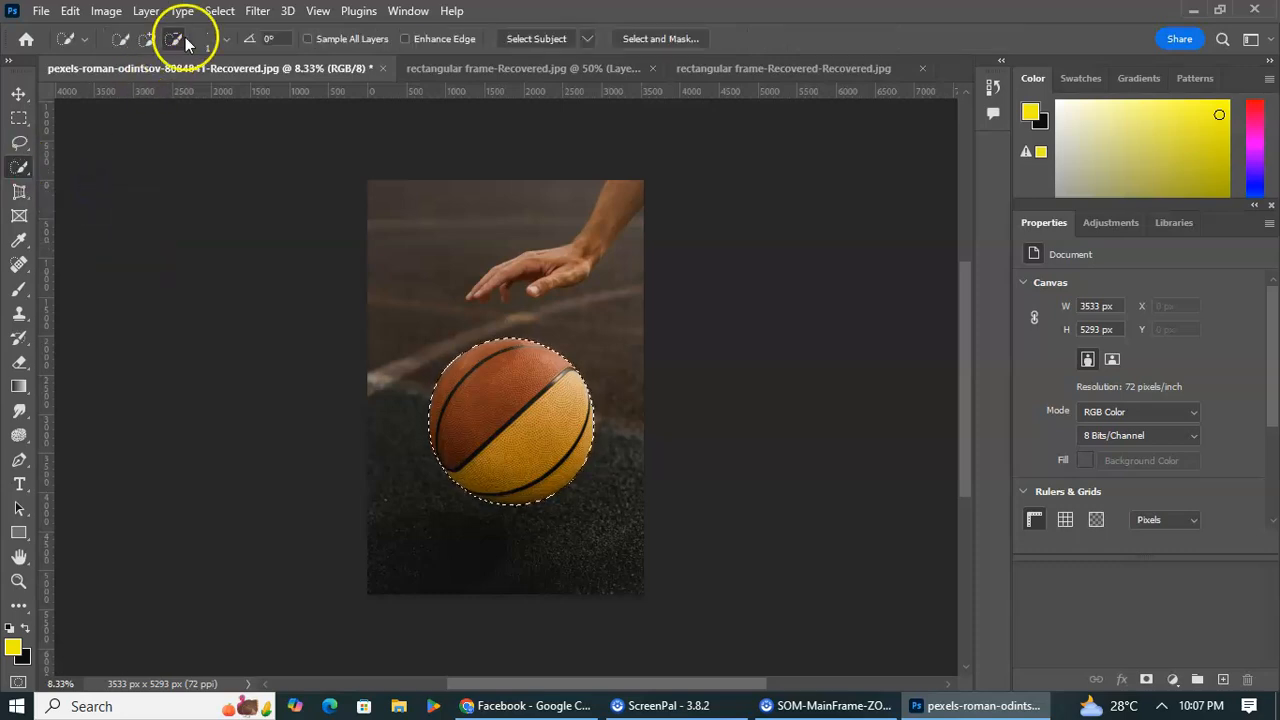
pyautogui.click(219, 12)
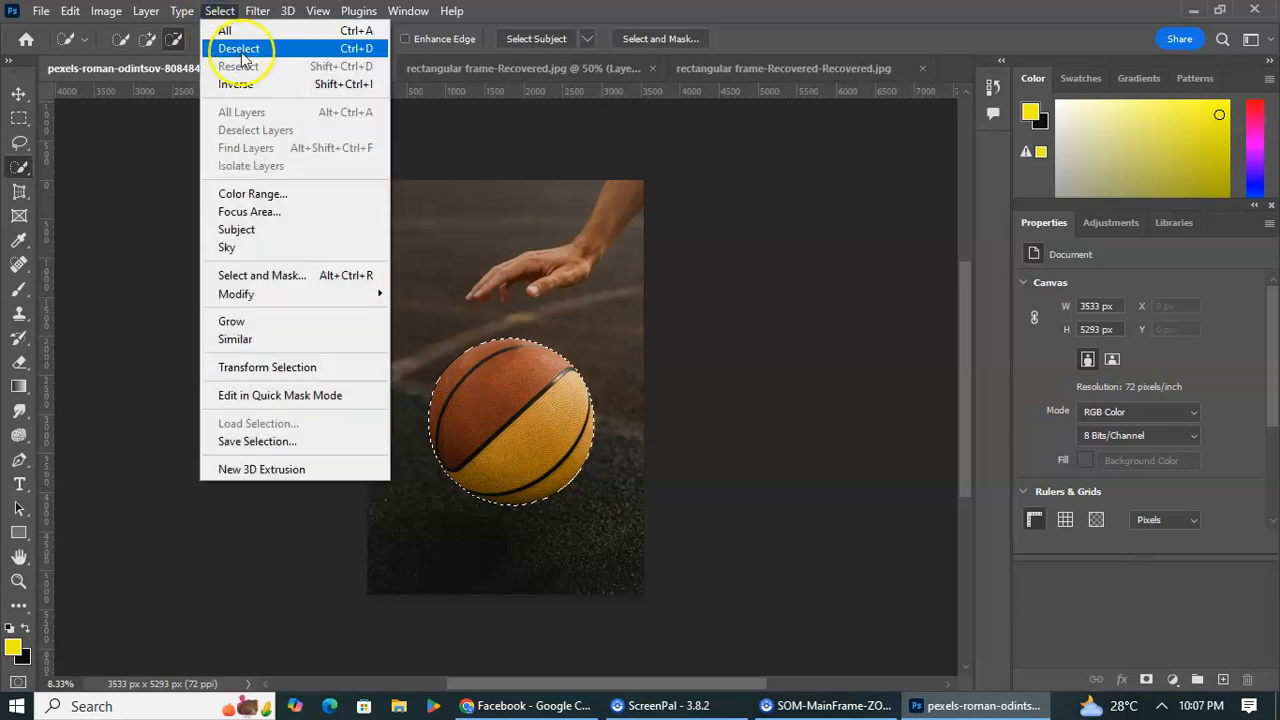
pyautogui.click(241, 52)
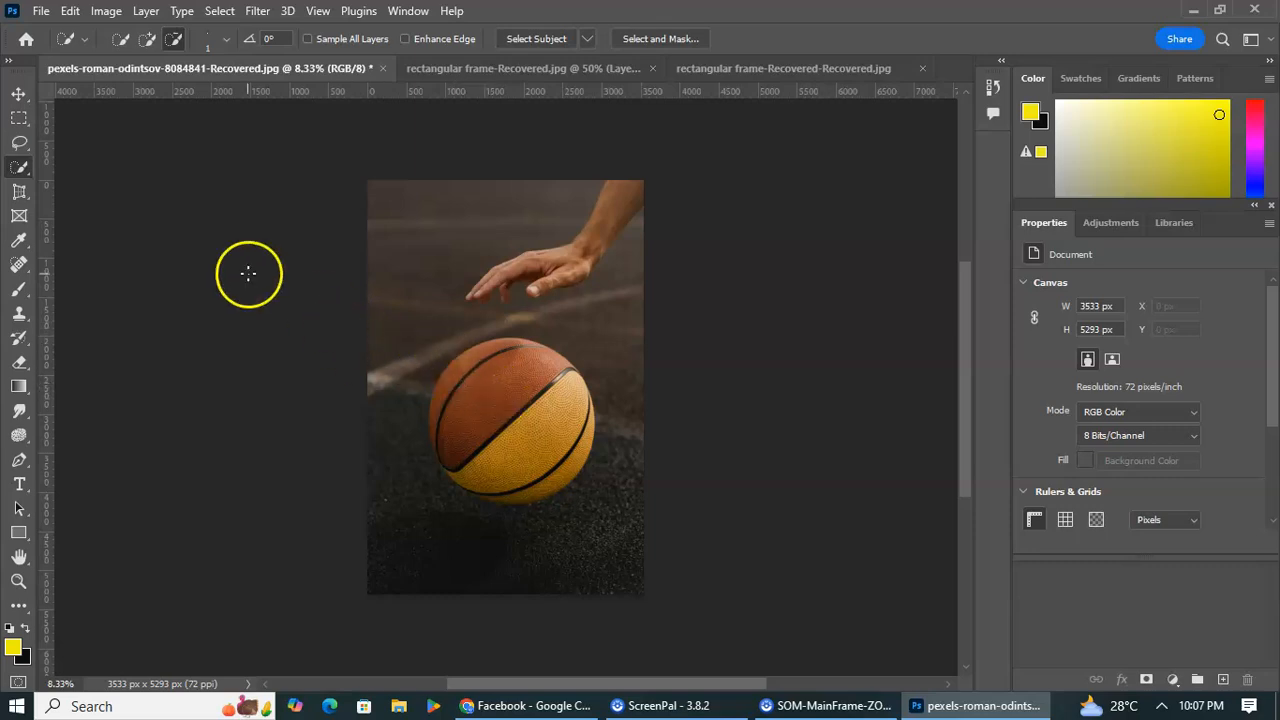
pyautogui.rightClick(18, 168)
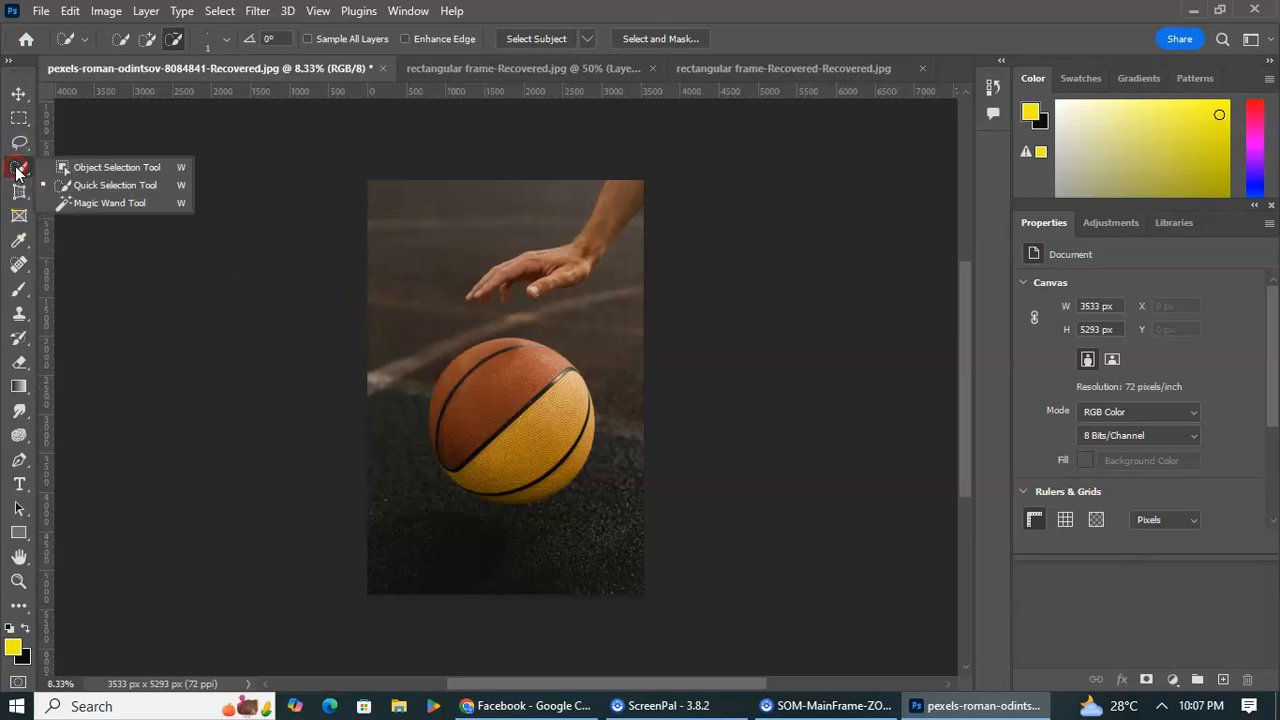
pyautogui.click(125, 185)
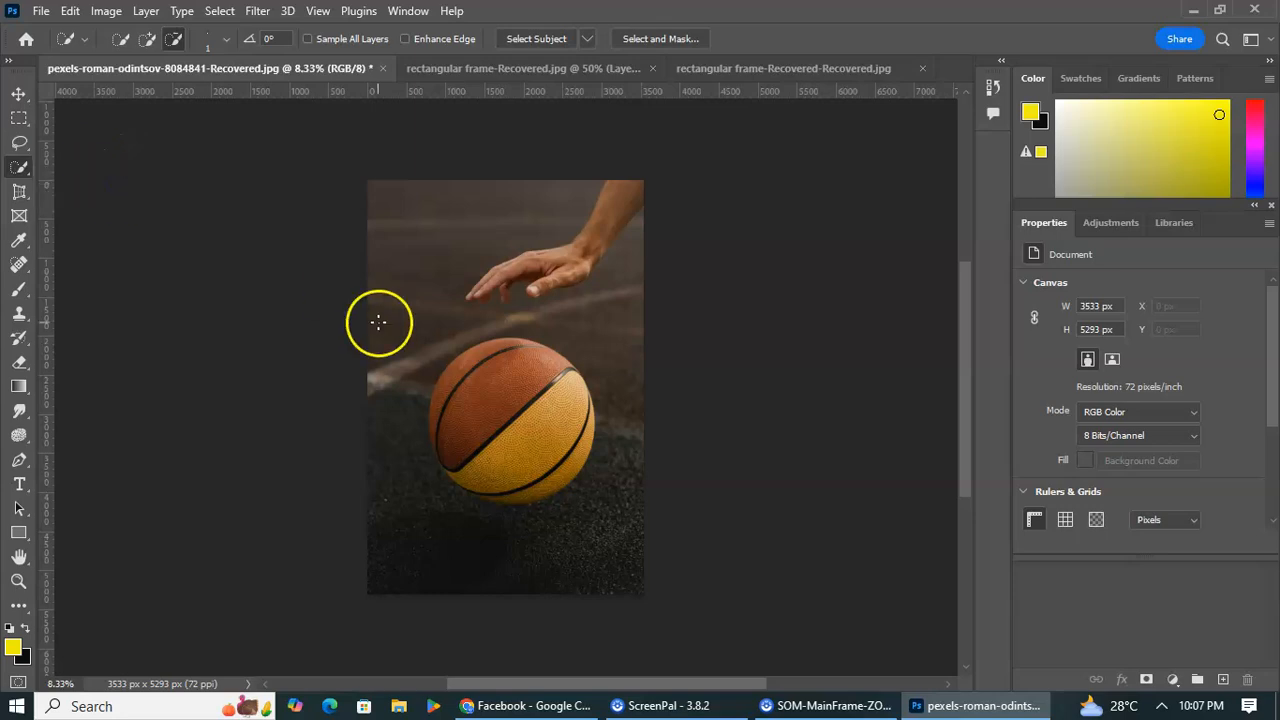
# Try to select the basketball by painting along its edge with the Quick Selection tool in Subtract from selection mode
pyautogui.click(453, 353)
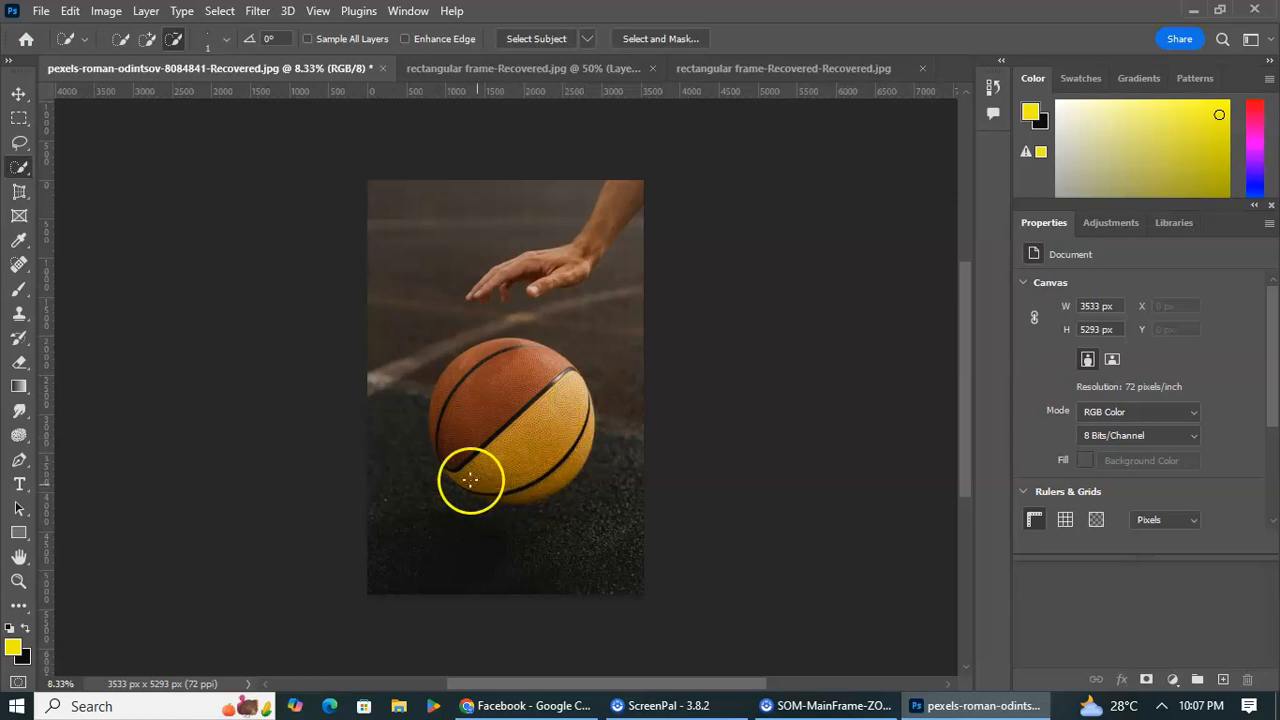
pyautogui.click(477, 350)
pyautogui.moveTo(484, 349); pyautogui.dragTo(507, 343)
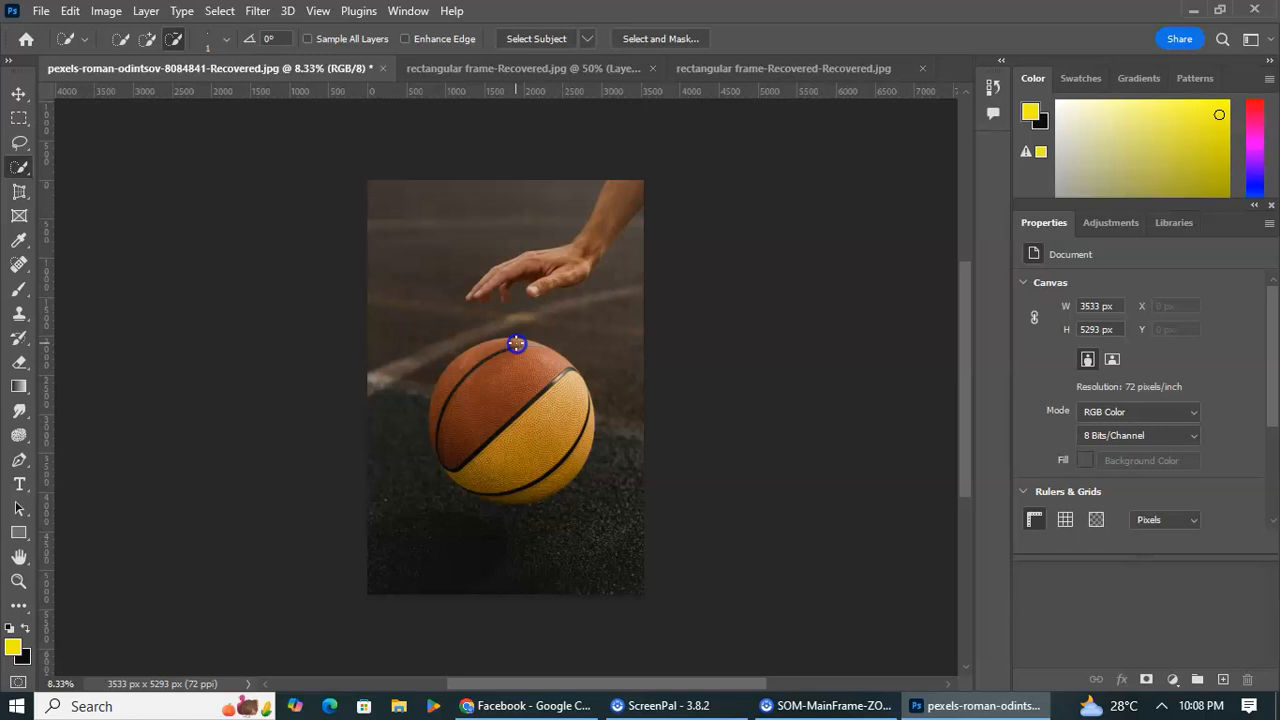
pyautogui.moveTo(516, 343)
pyautogui.mouseDown()
pyautogui.moveTo(486, 340)
pyautogui.moveTo(450, 368)
pyautogui.moveTo(440, 403)
pyautogui.mouseUp()
pyautogui.moveTo(493, 490); pyautogui.dragTo(496, 487)
pyautogui.moveTo(476, 352); pyautogui.dragTo(526, 347)
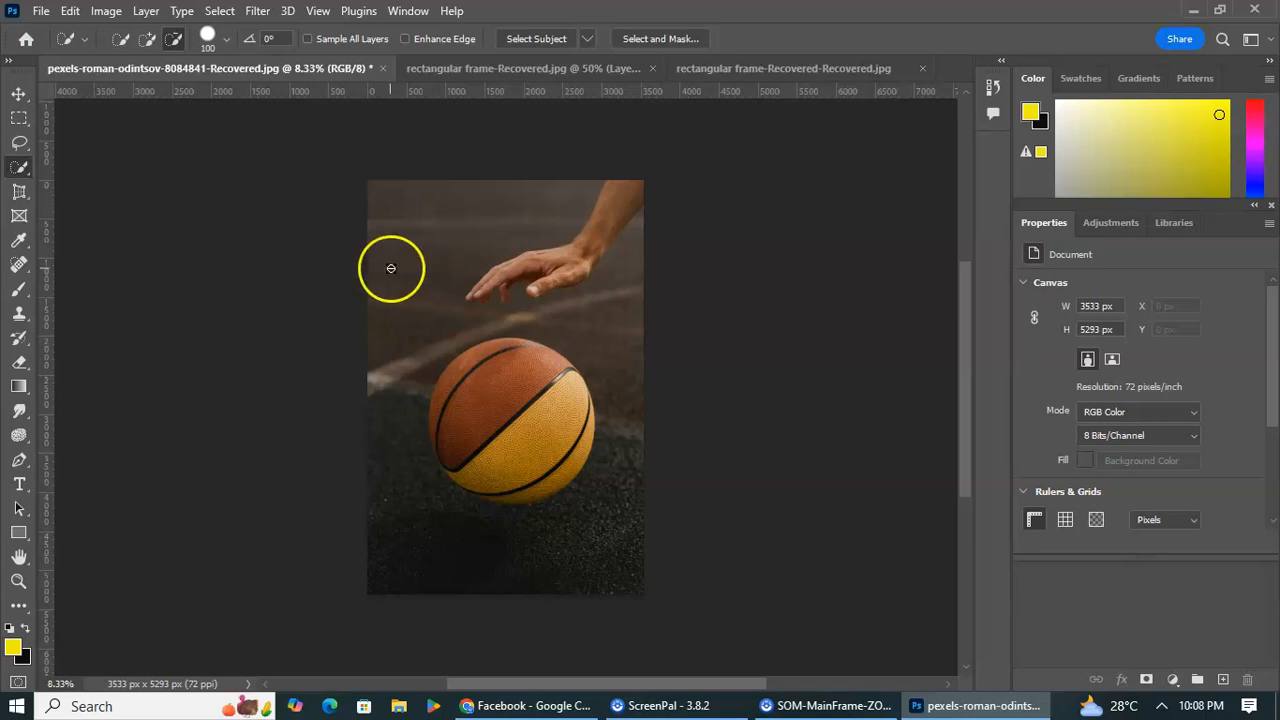
# Paint over the basketball with the 100 px Quick Selection brush in Add to selection mode, and deselect it again
pyautogui.click(147, 40)
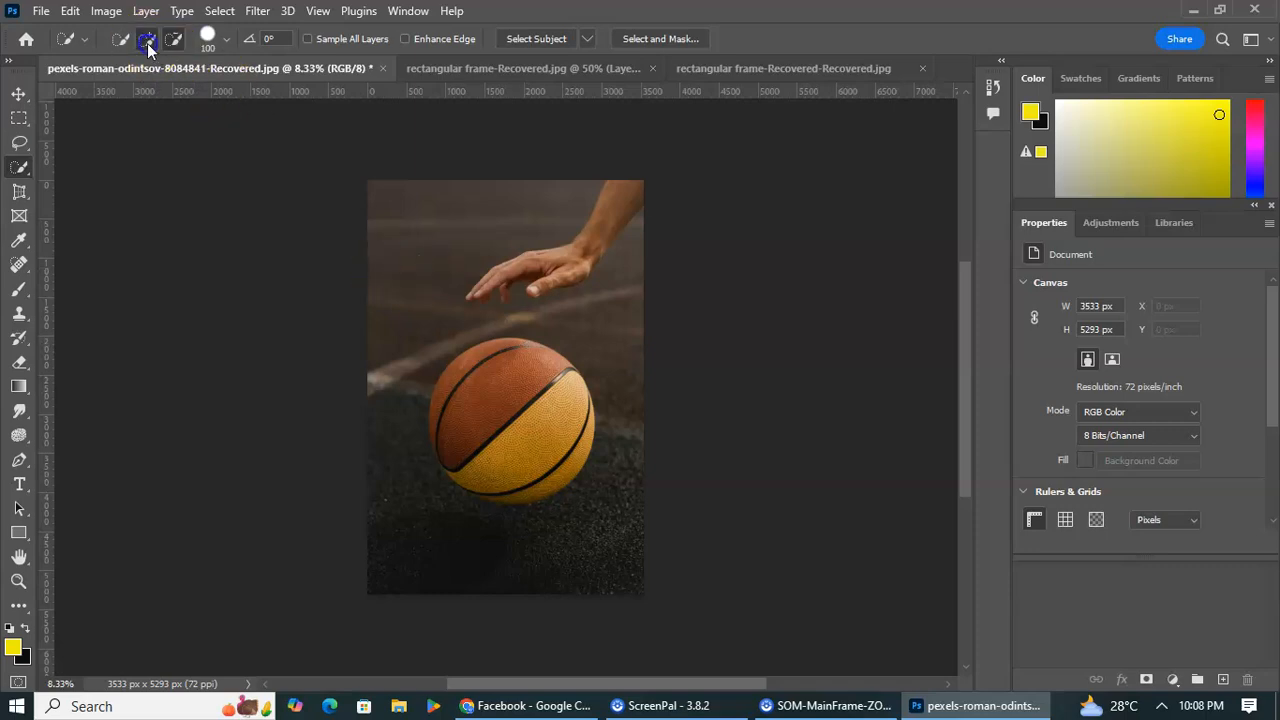
pyautogui.moveTo(491, 343)
pyautogui.mouseDown()
pyautogui.moveTo(543, 360)
pyautogui.moveTo(579, 398)
pyautogui.moveTo(580, 452)
pyautogui.moveTo(543, 488)
pyautogui.moveTo(506, 494)
pyautogui.moveTo(442, 460)
pyautogui.moveTo(450, 396)
pyautogui.moveTo(477, 343)
pyautogui.moveTo(434, 414)
pyautogui.moveTo(443, 450)
pyautogui.mouseUp()
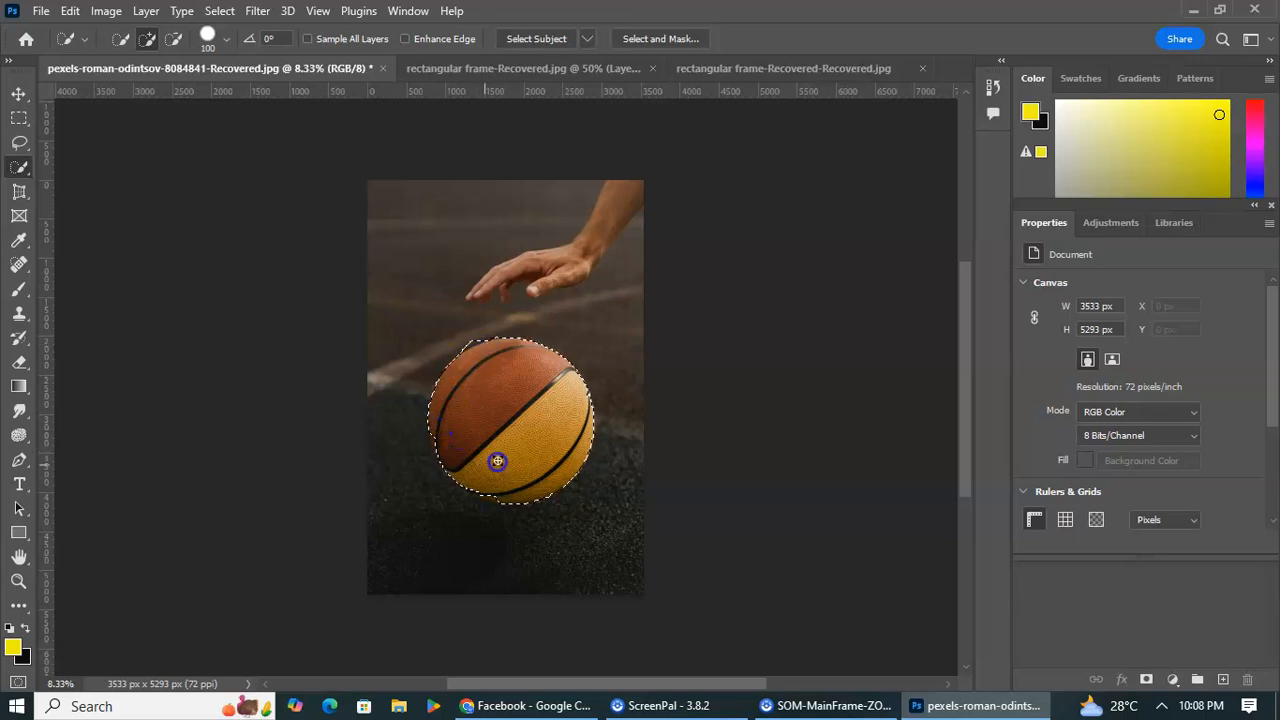
pyautogui.click(221, 12)
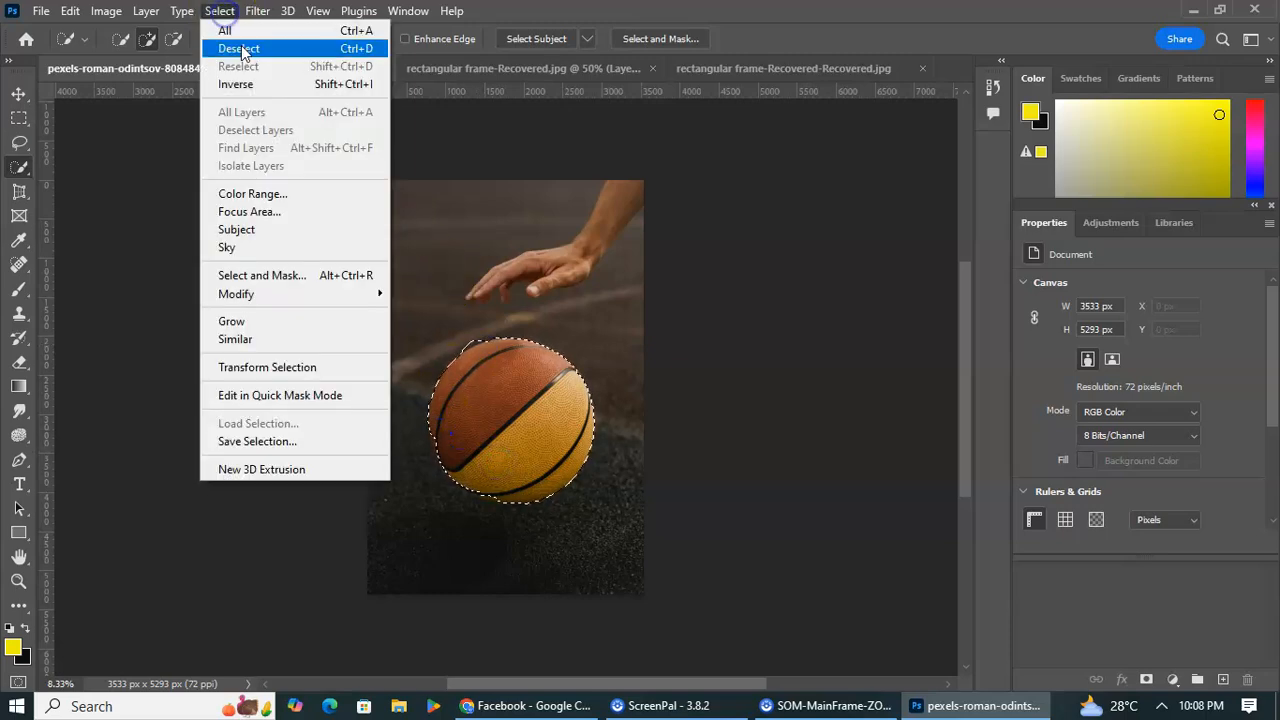
pyautogui.click(240, 49)
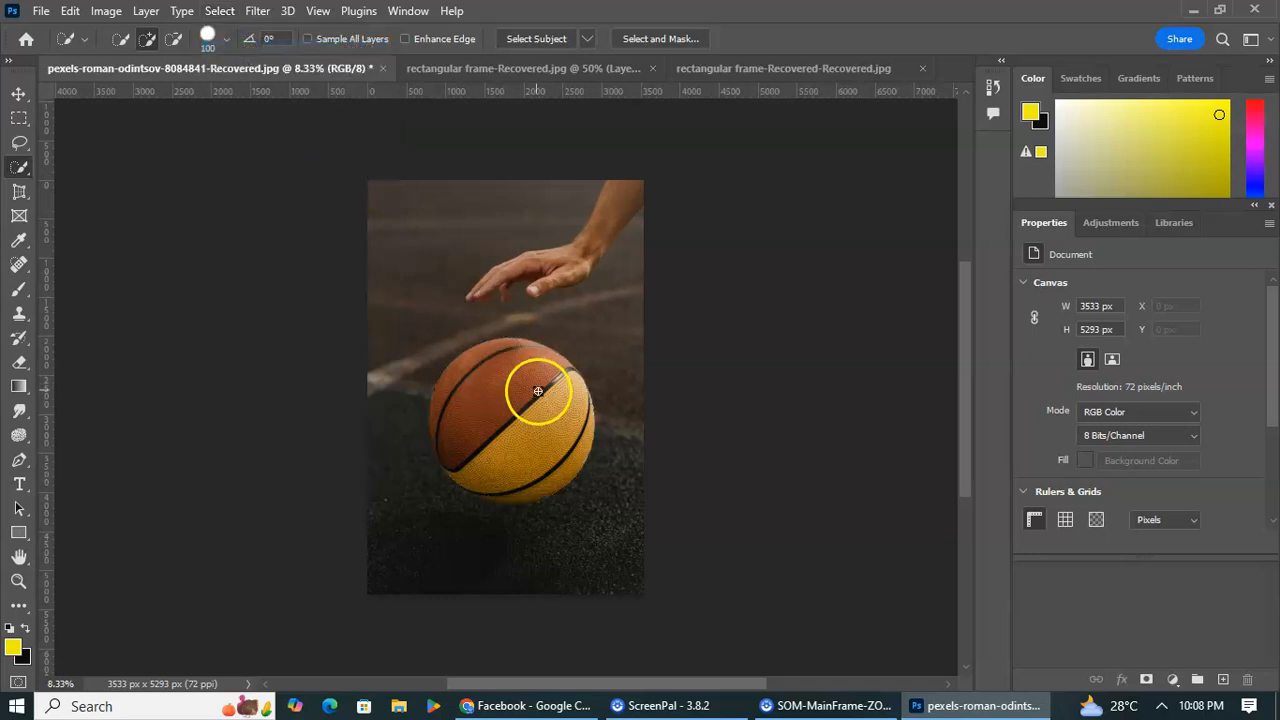
# Keep the Quick Selection tool in Add to selection mode and set its brush size to 86 px
pyautogui.click(173, 42)
pyautogui.click(148, 40)
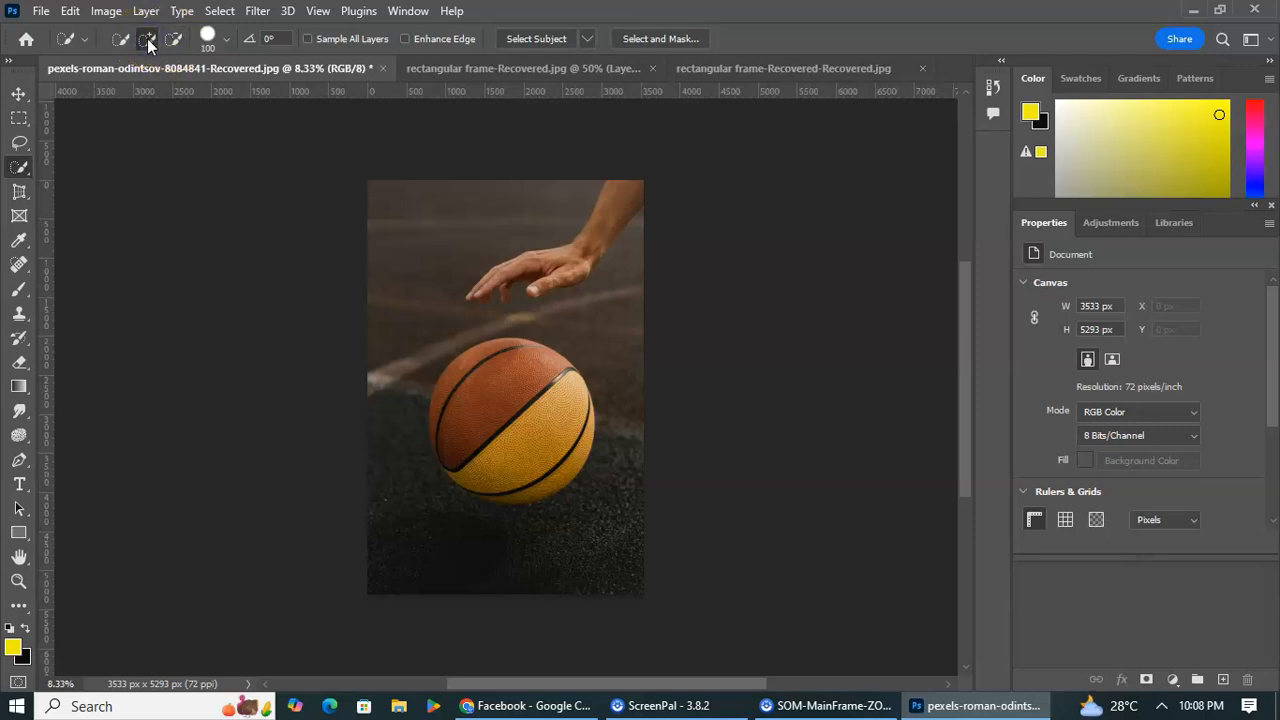
pyautogui.click(228, 40)
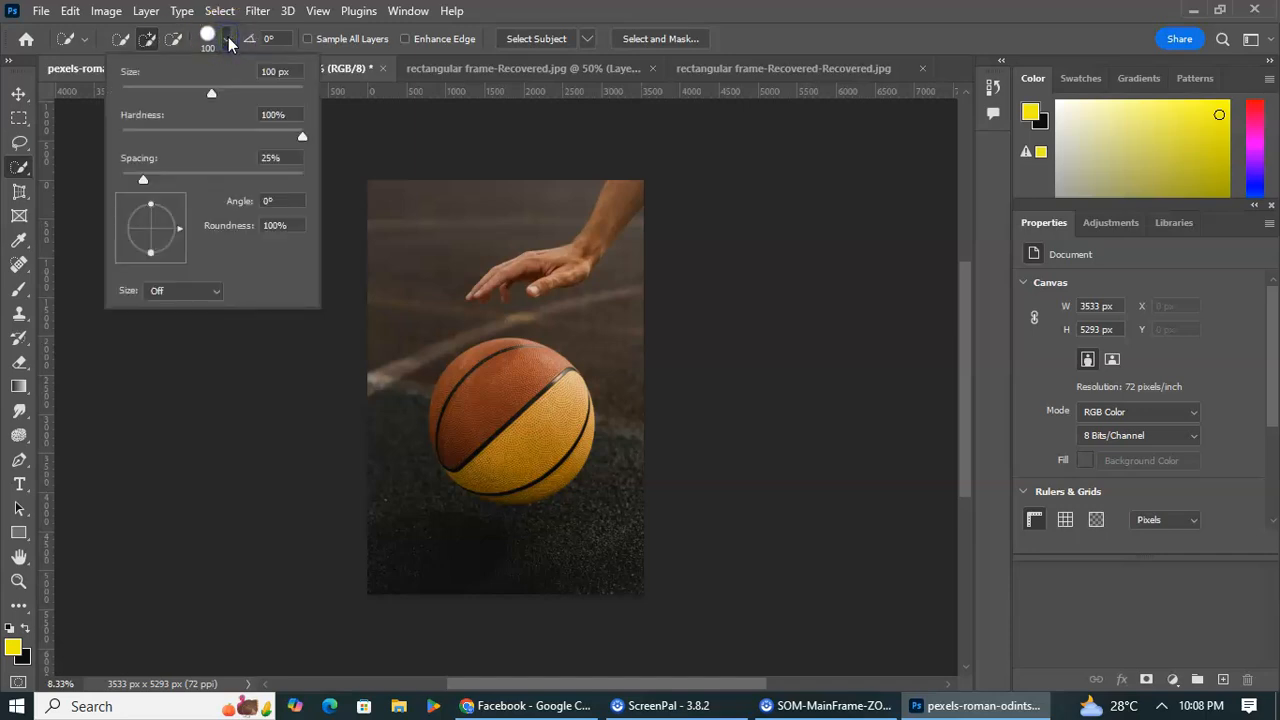
pyautogui.moveTo(211, 92)
pyautogui.mouseDown()
pyautogui.moveTo(164, 89)
pyautogui.moveTo(217, 92)
pyautogui.mouseUp()
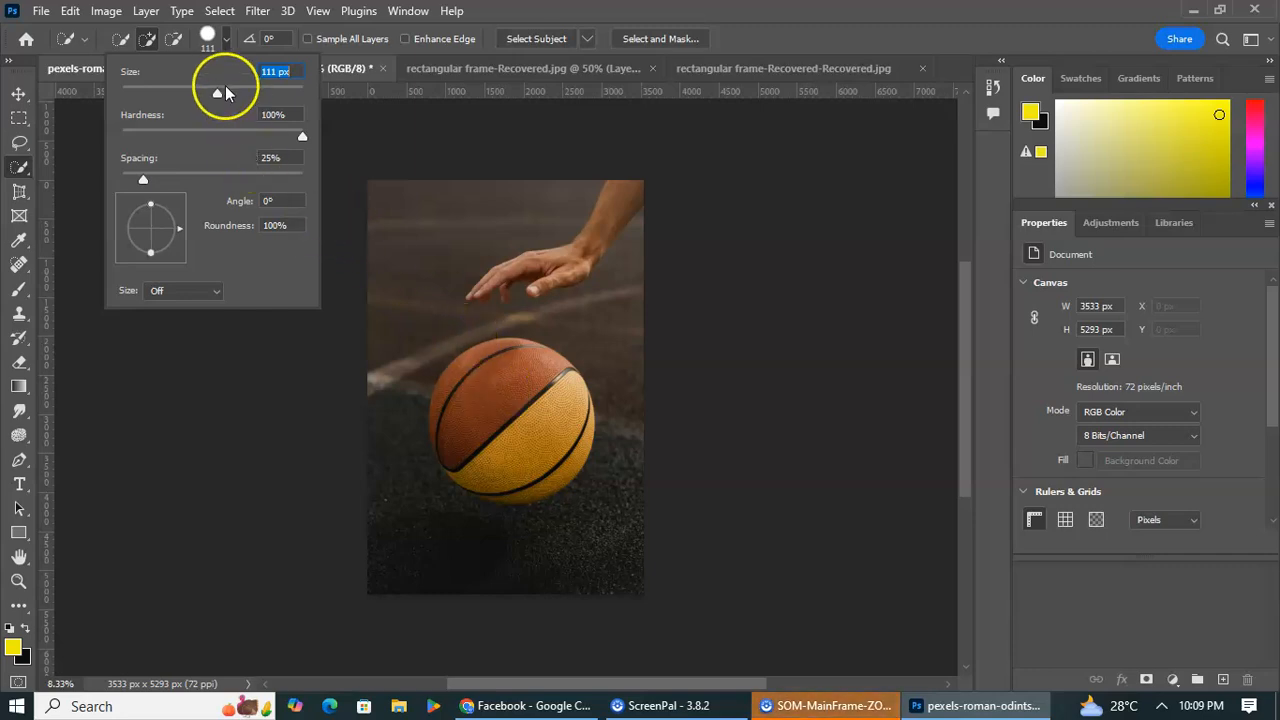
pyautogui.moveTo(205, 89); pyautogui.dragTo(183, 93)
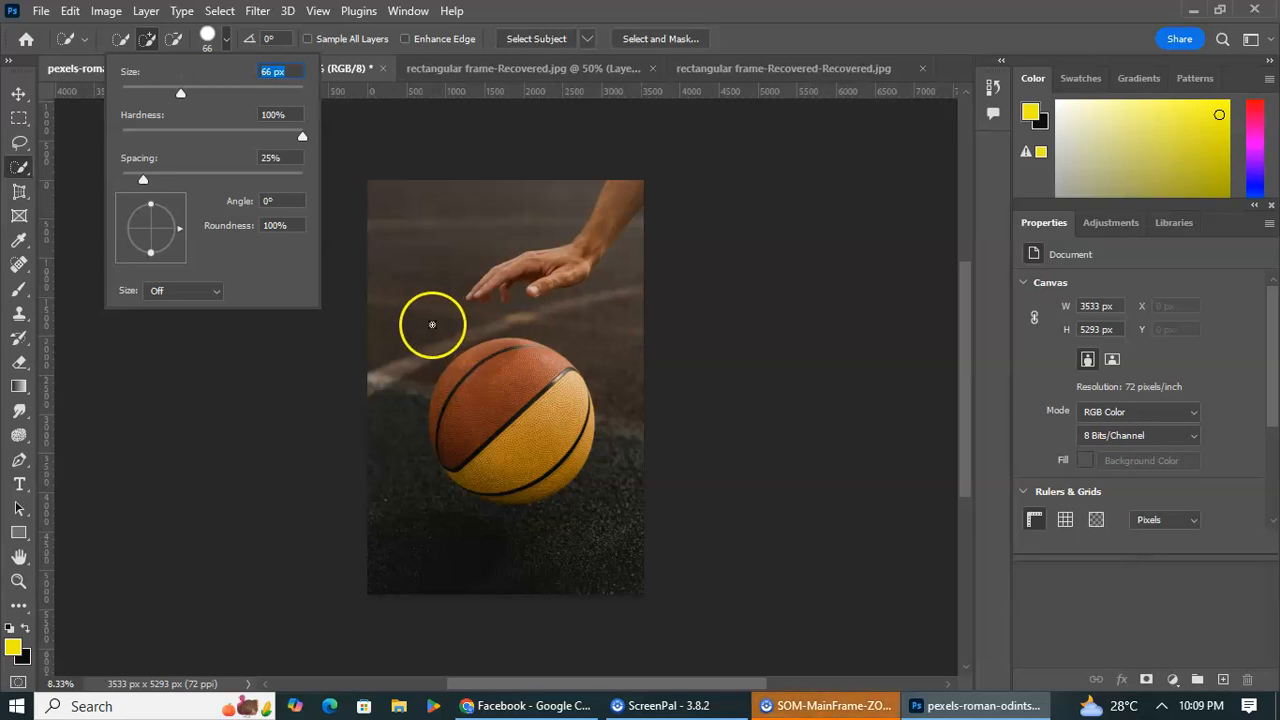
pyautogui.click(199, 90)
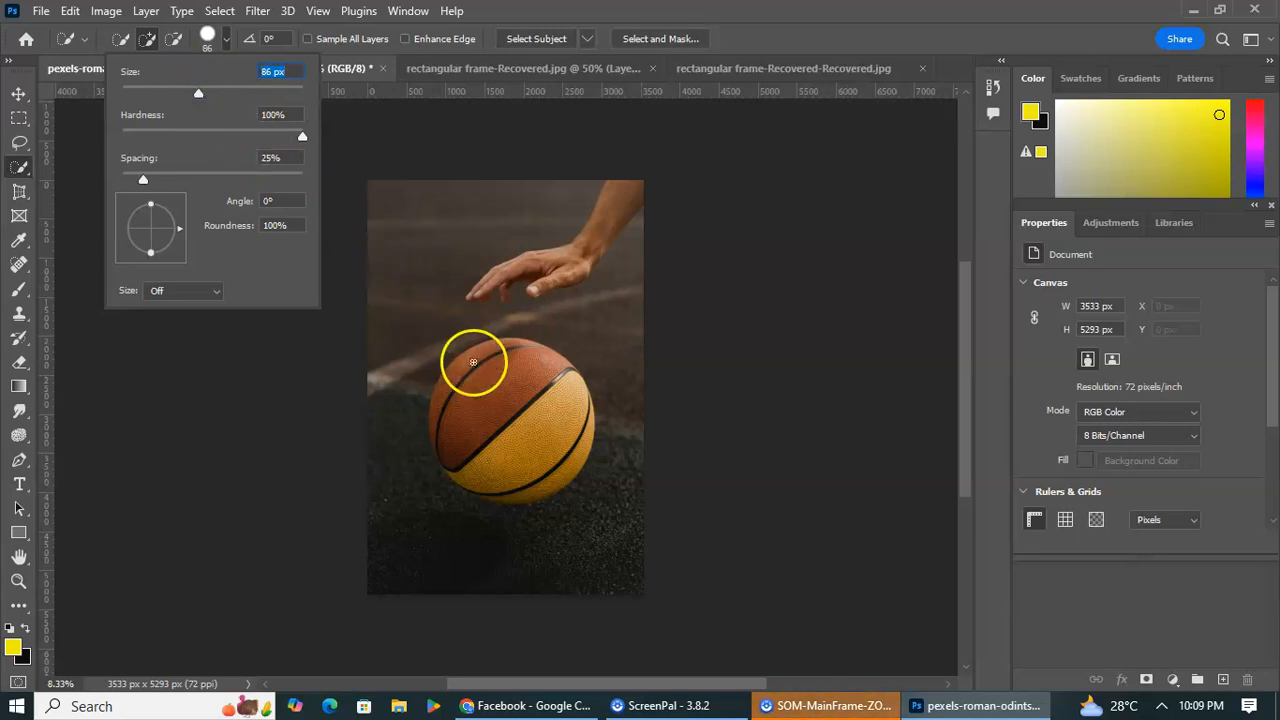
pyautogui.click(229, 42)
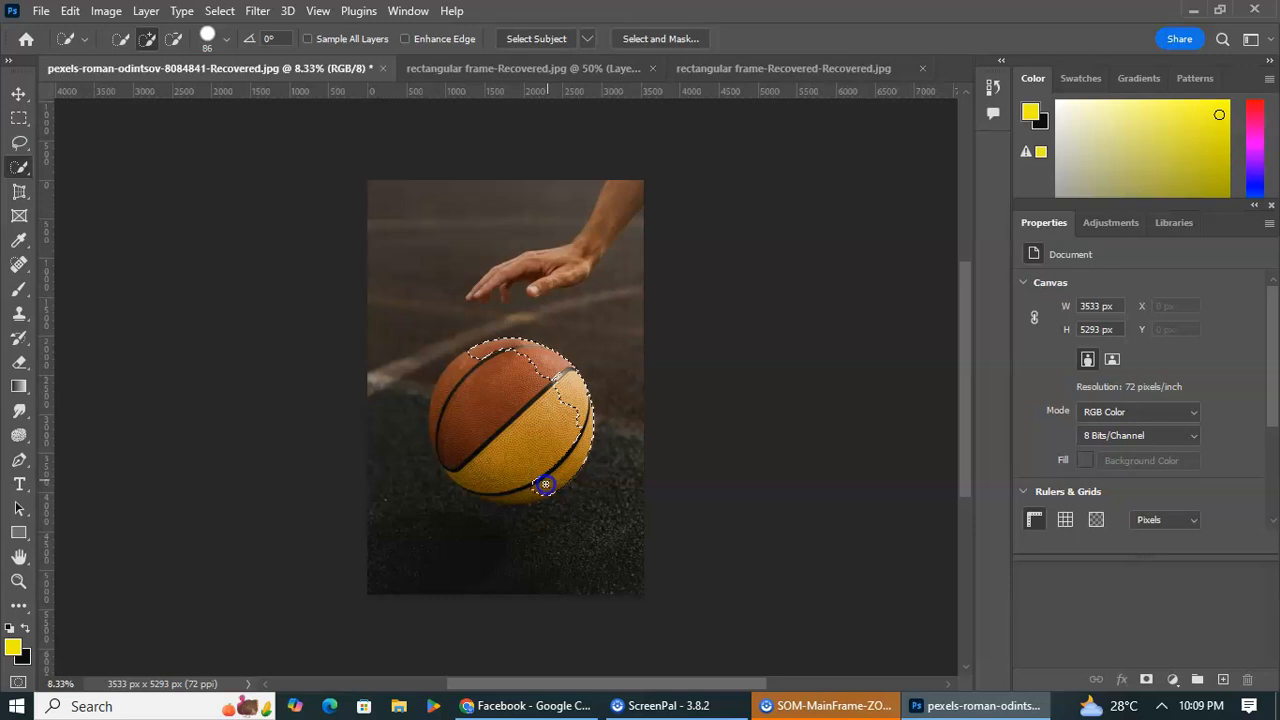
# Paint the rest of the basketball into the selection and subtract the excess area beneath the ball
pyautogui.moveTo(522, 490); pyautogui.dragTo(498, 490)
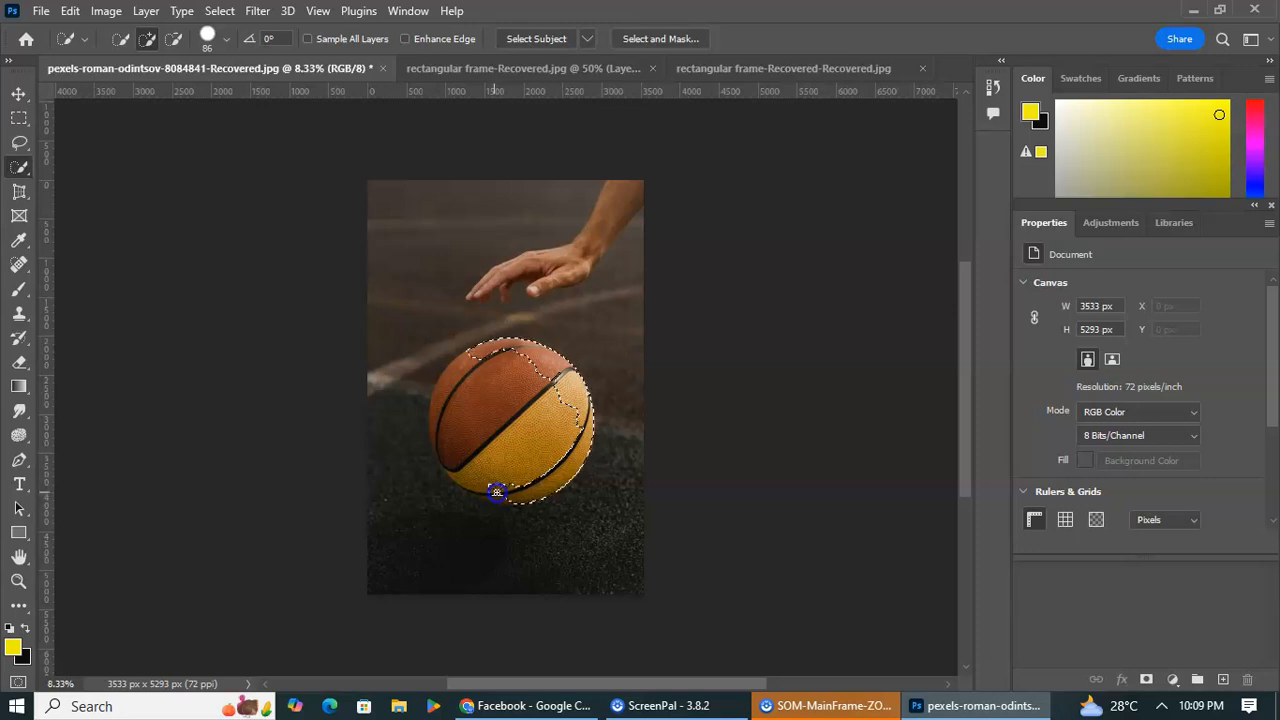
pyautogui.moveTo(493, 496)
pyautogui.mouseDown()
pyautogui.moveTo(437, 415)
pyautogui.moveTo(437, 455)
pyautogui.moveTo(467, 430)
pyautogui.moveTo(483, 498)
pyautogui.mouseUp()
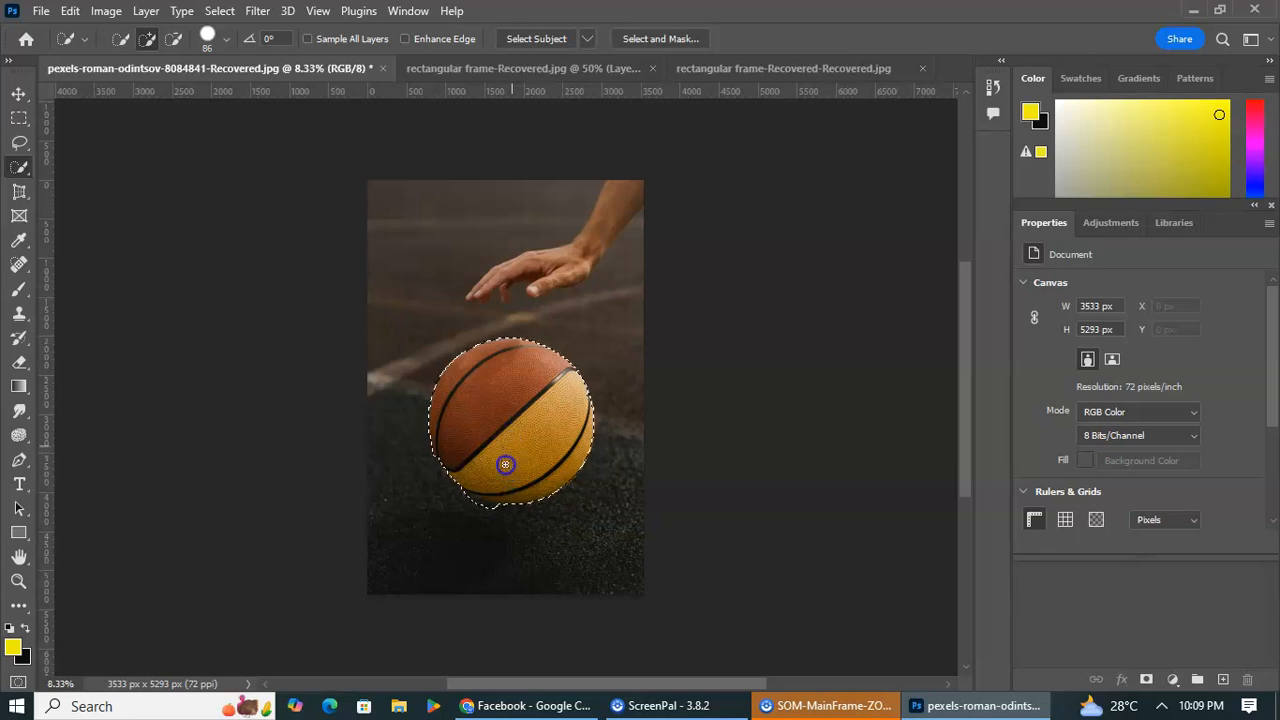
pyautogui.moveTo(499, 508); pyautogui.dragTo(491, 513)
pyautogui.click(177, 41)
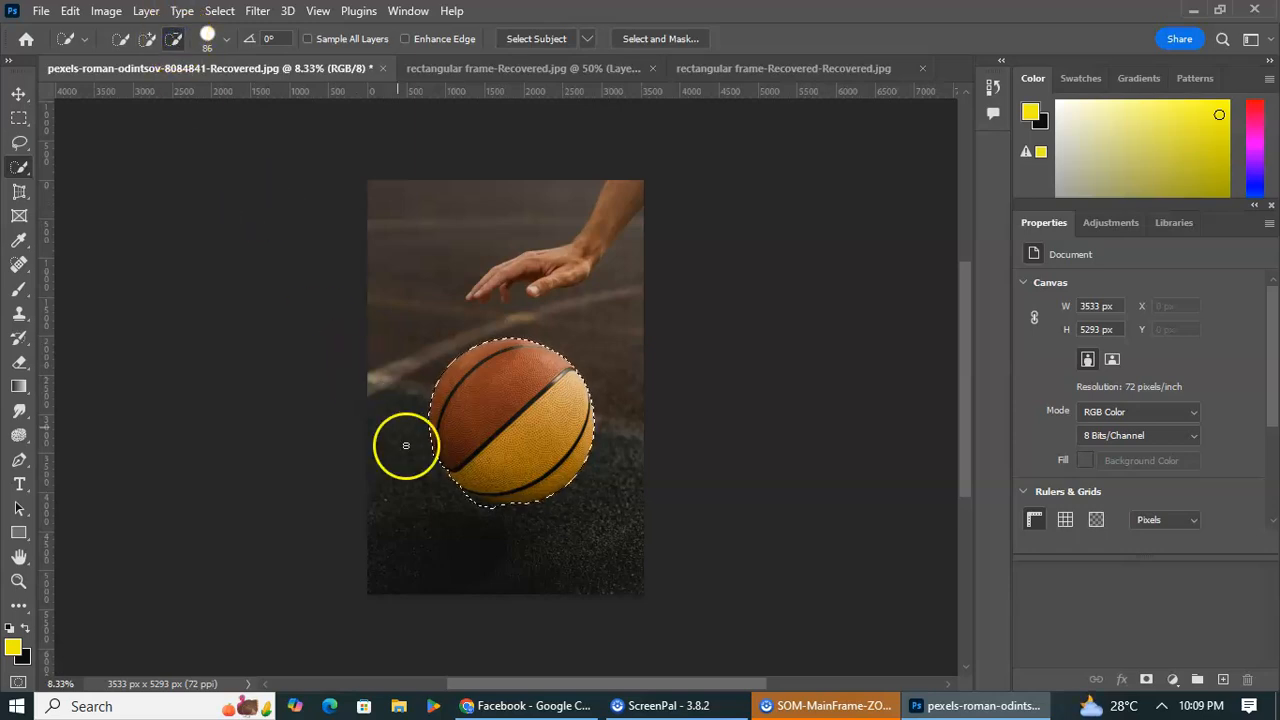
pyautogui.click(477, 513)
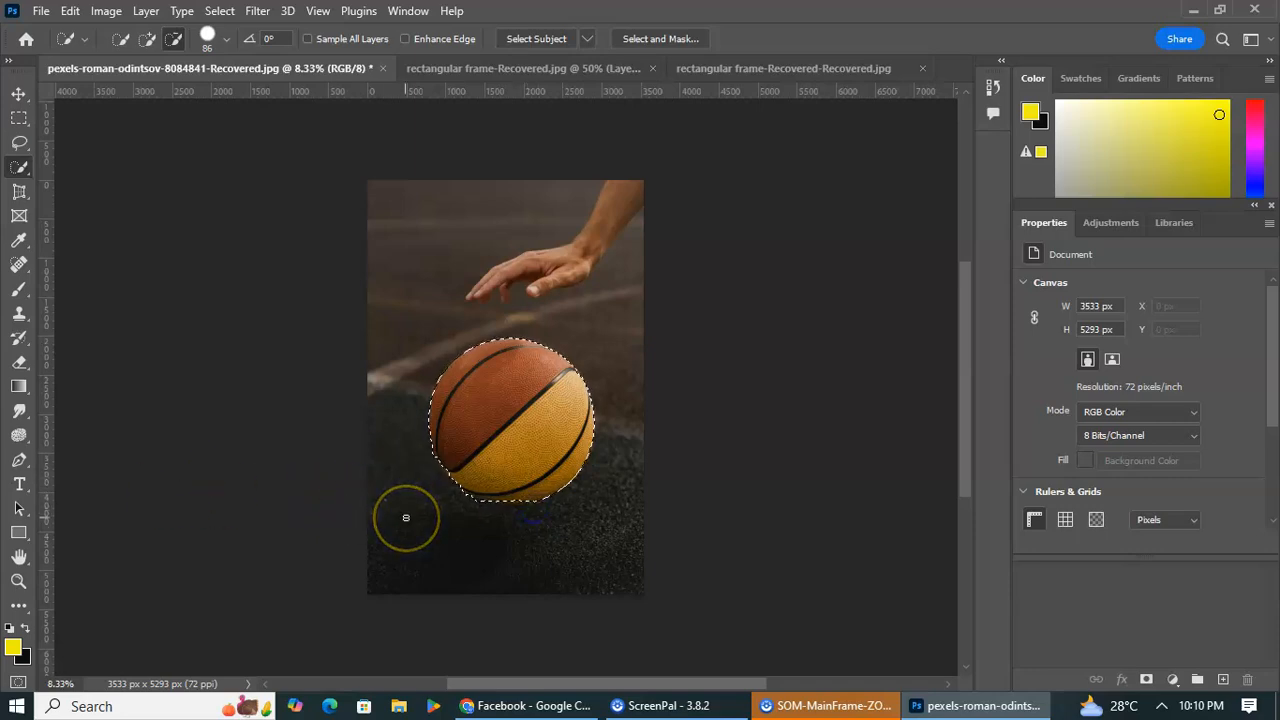
# Clear the basketball's quick selection and switch to the Magic Wand tool
pyautogui.click(20, 582)
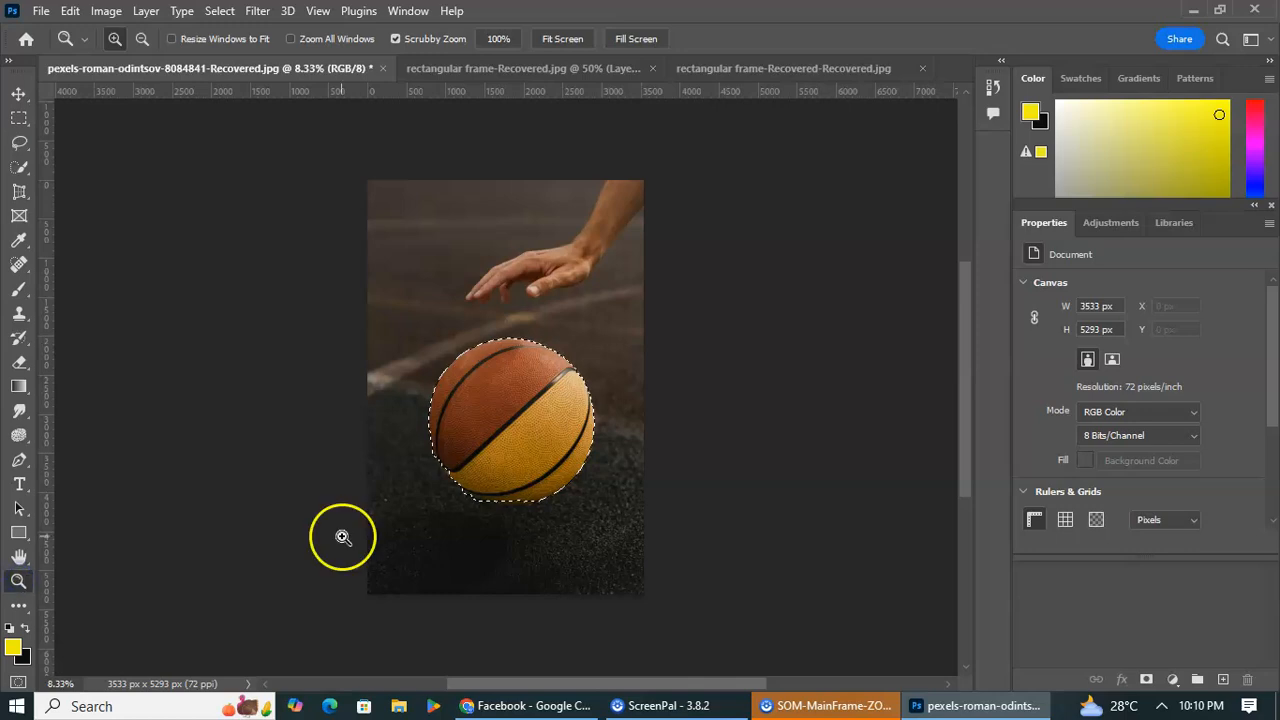
pyautogui.click(539, 438)
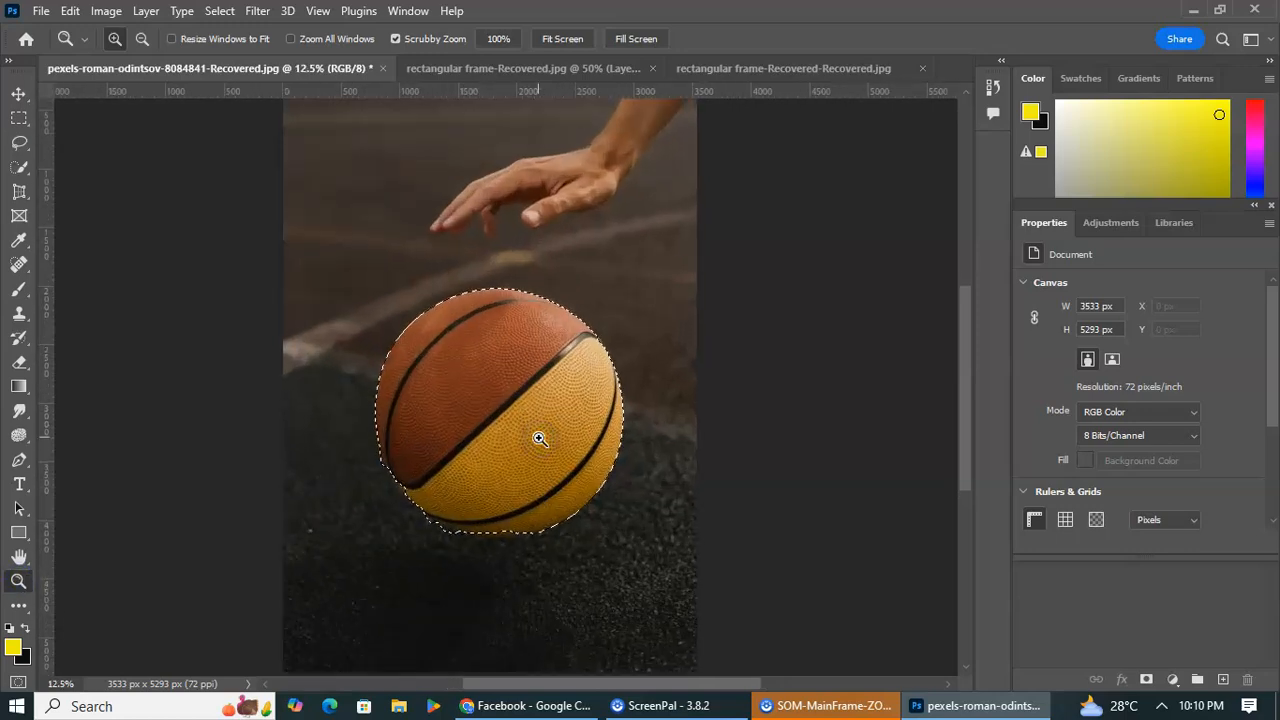
pyautogui.click(539, 438)
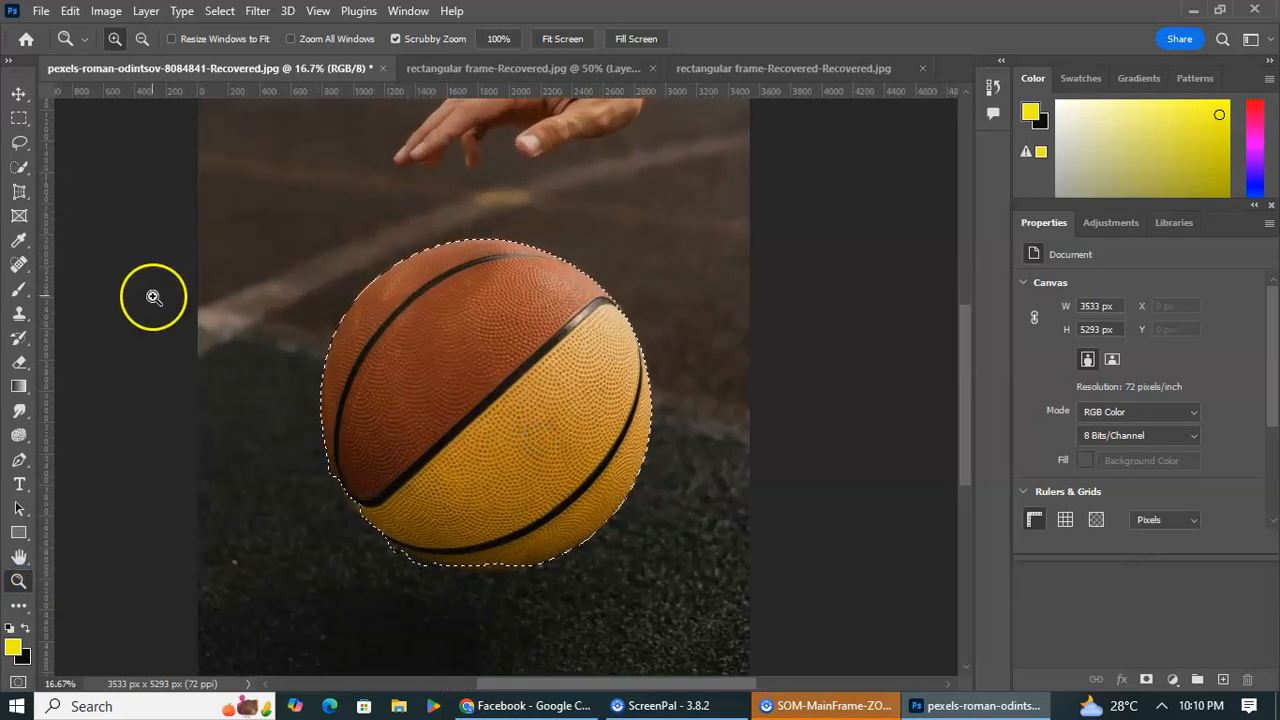
pyautogui.click(20, 170)
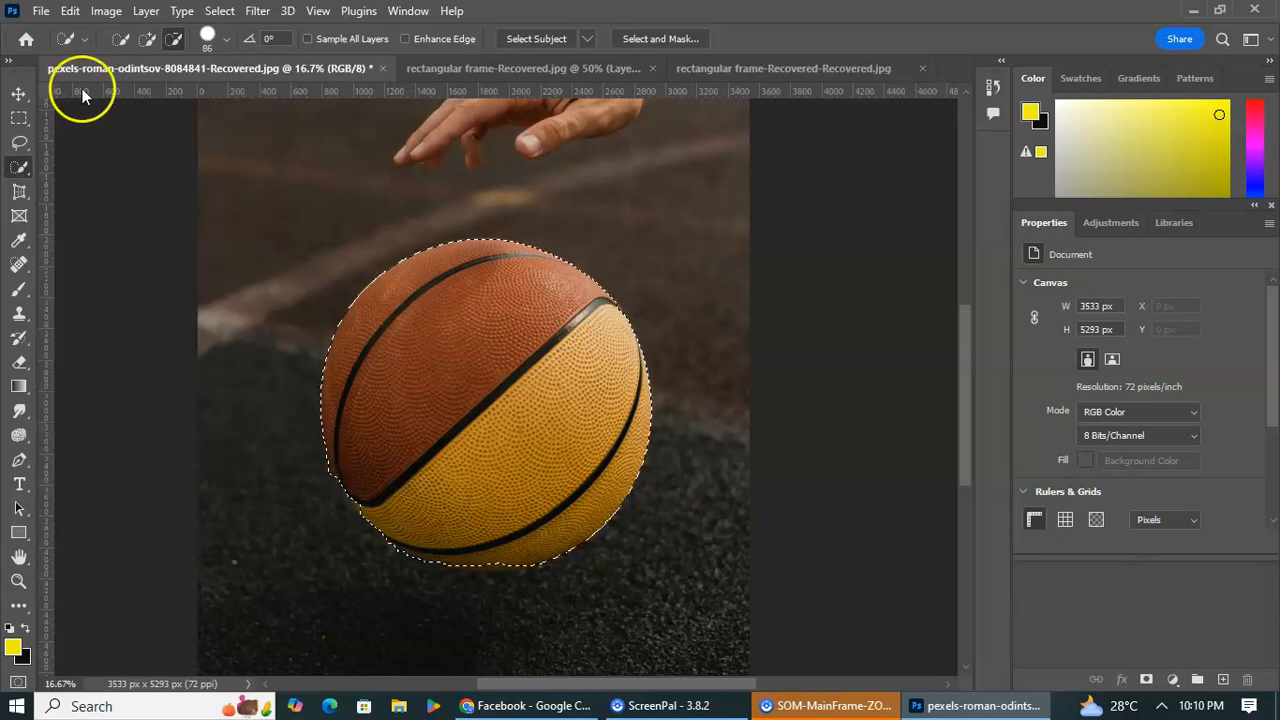
pyautogui.click(220, 12)
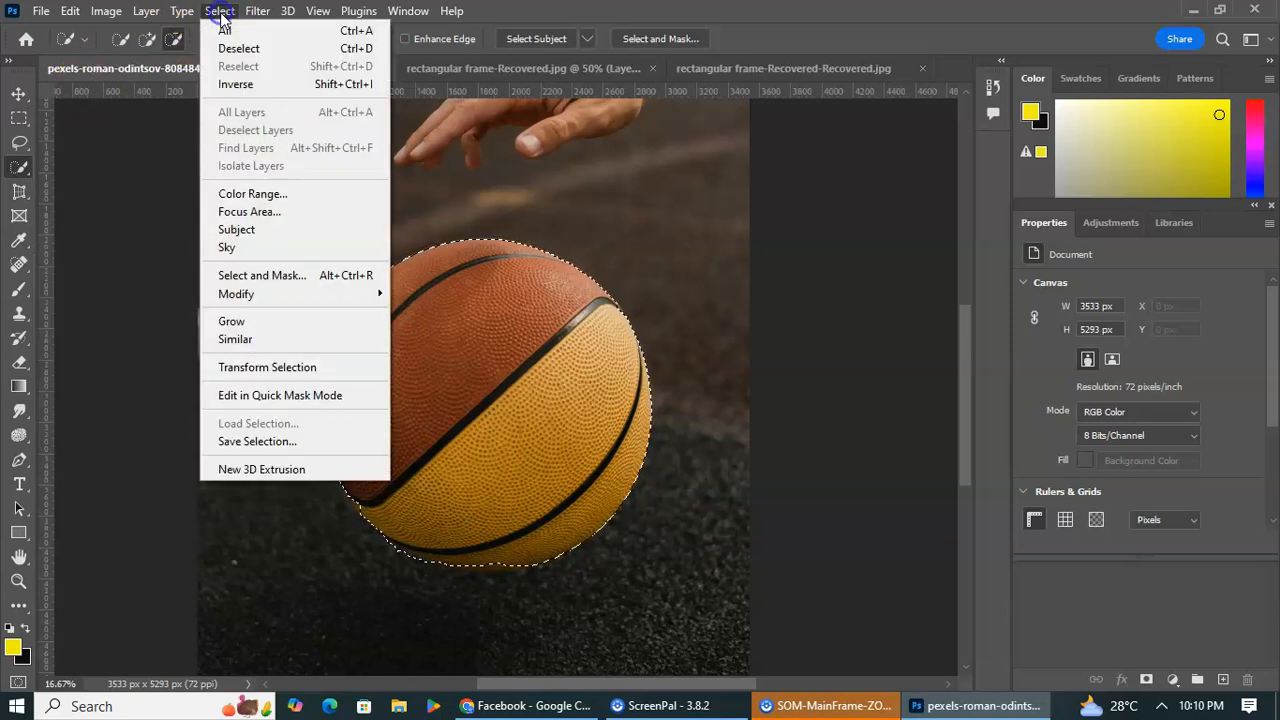
pyautogui.click(238, 48)
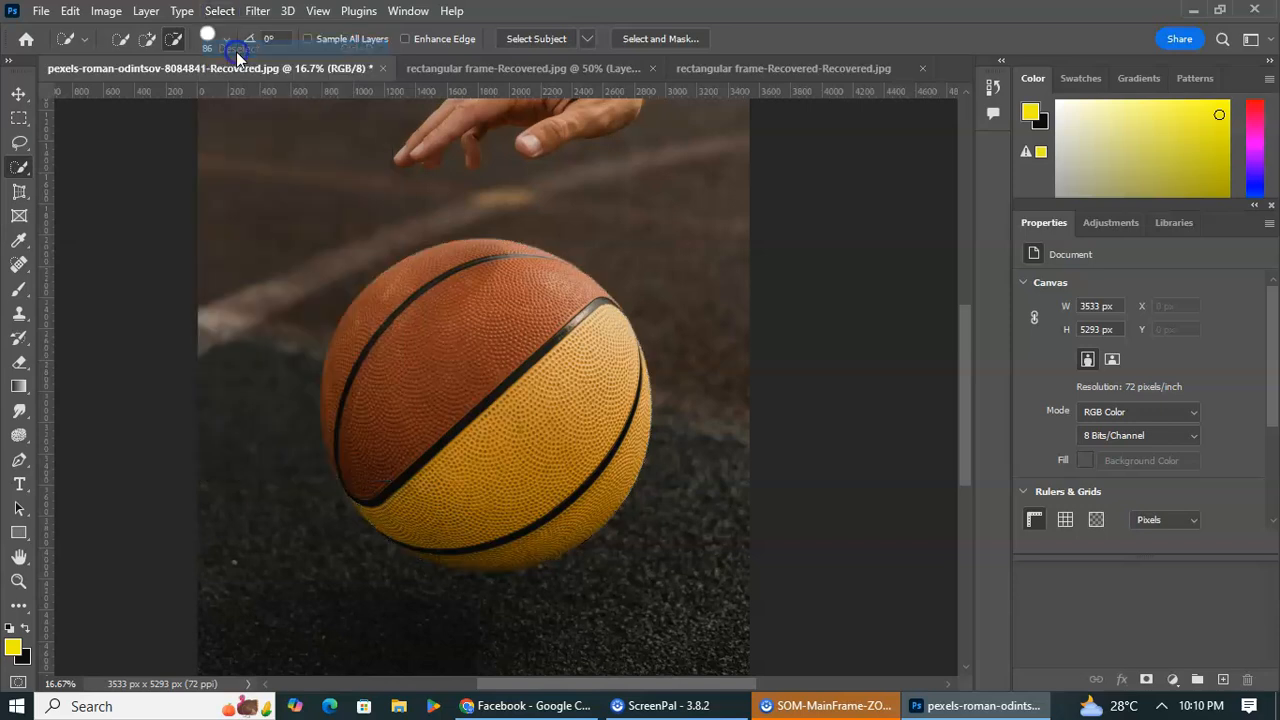
pyautogui.rightClick(17, 170)
pyautogui.click(100, 203)
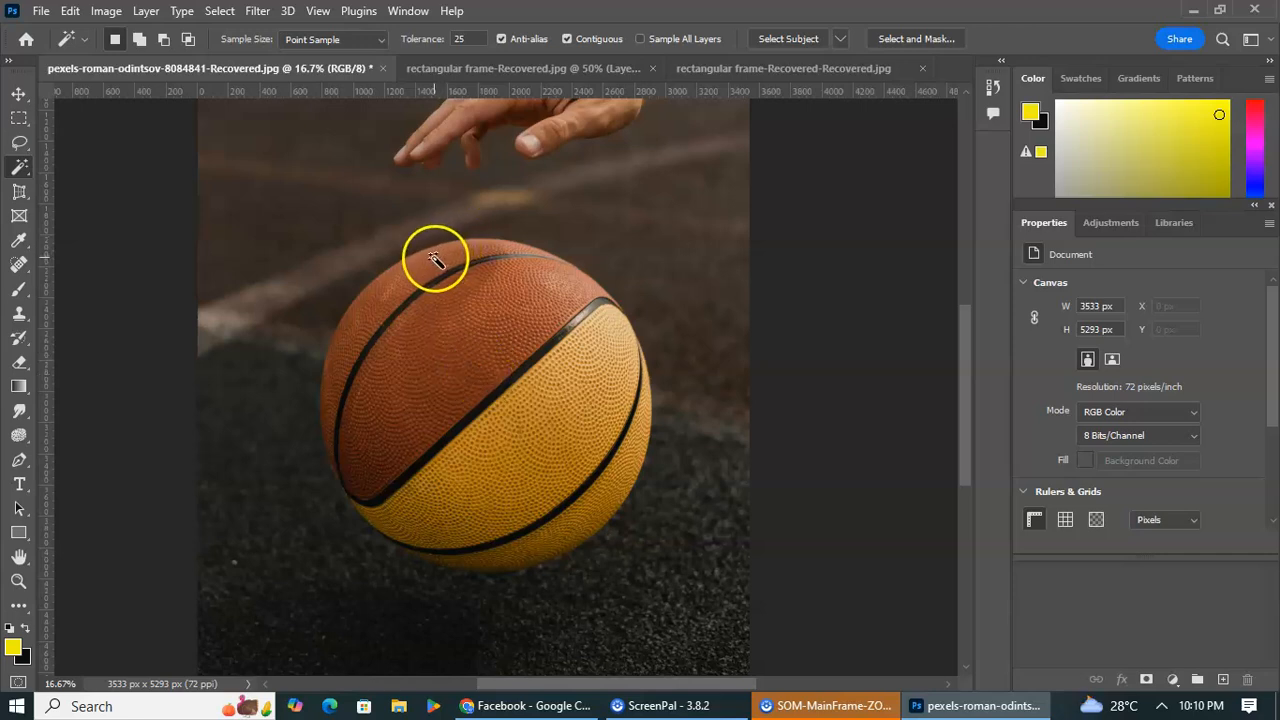
# Sample the ball's orange and yellow panels one after another with the Magic Wand at tolerance 25
pyautogui.click(436, 260)
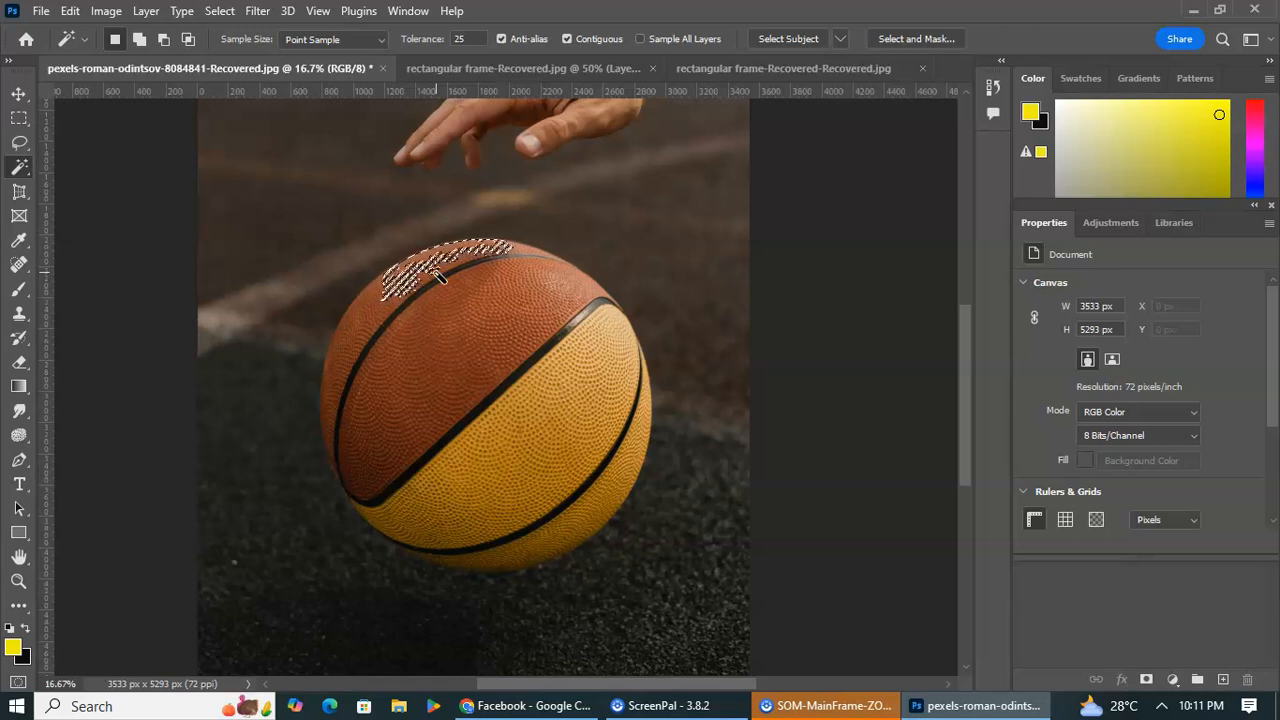
pyautogui.click(598, 374)
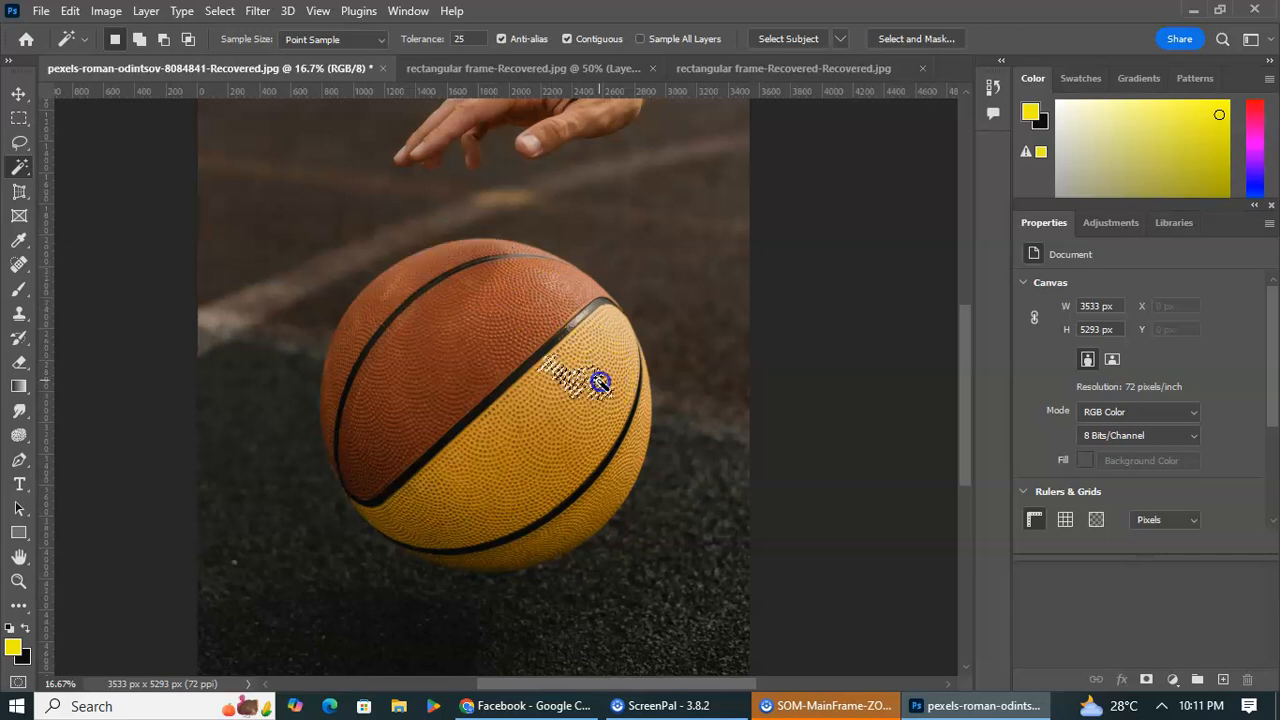
pyautogui.click(551, 420)
pyautogui.click(461, 497)
pyautogui.click(552, 412)
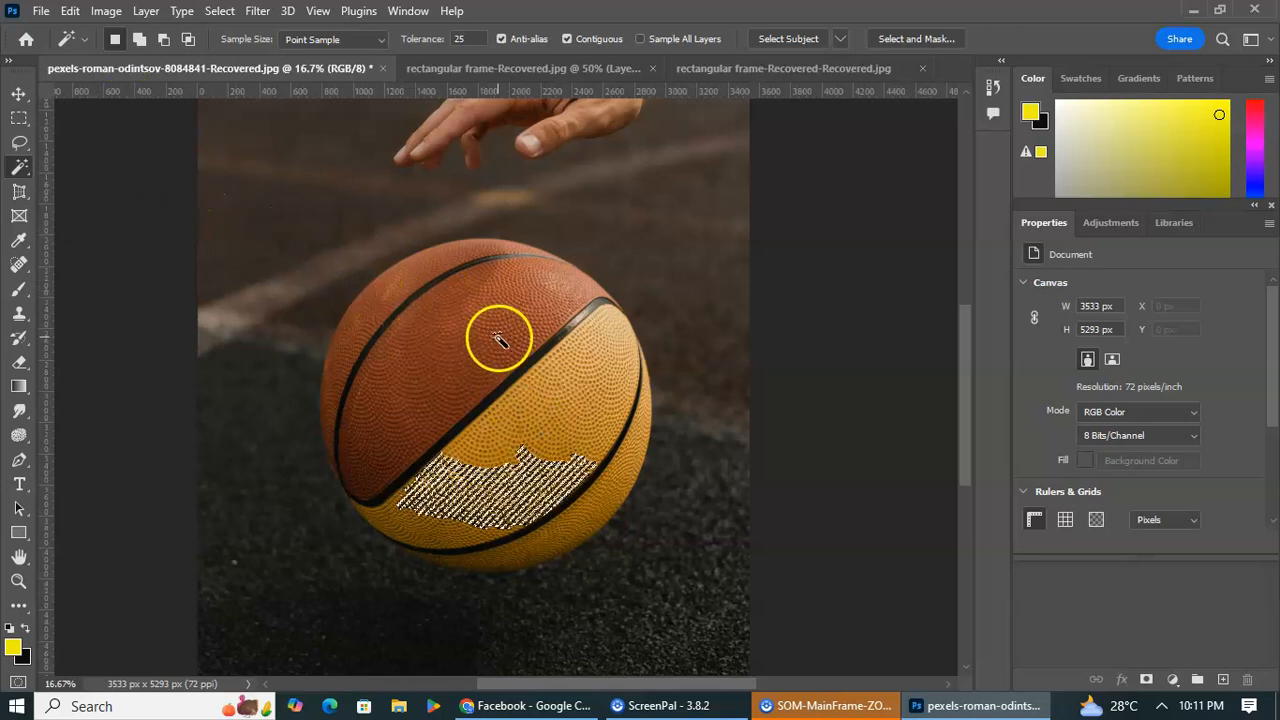
# Add more areas of the ball's orange and yellow panels, its black seams and the brown background to the Magic Wand selection
pyautogui.press('shift')
pyautogui.click(447, 272)
pyautogui.moveTo(447, 270)
pyautogui.mouseDown()
pyautogui.moveTo(384, 313)
pyautogui.moveTo(342, 400)
pyautogui.moveTo(342, 437)
pyautogui.moveTo(367, 461)
pyautogui.moveTo(403, 444)
pyautogui.moveTo(423, 467)
pyautogui.moveTo(420, 538)
pyautogui.moveTo(501, 561)
pyautogui.moveTo(568, 536)
pyautogui.moveTo(609, 464)
pyautogui.moveTo(627, 380)
pyautogui.mouseUp()
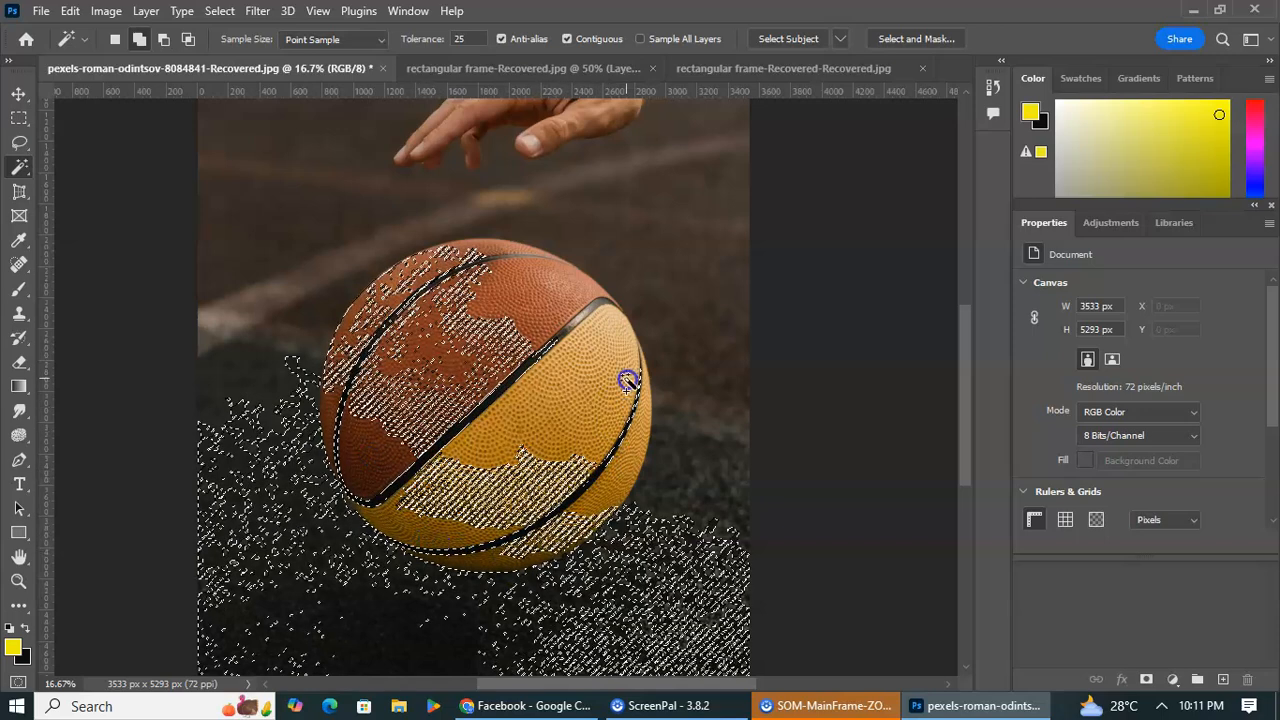
pyautogui.click(681, 309)
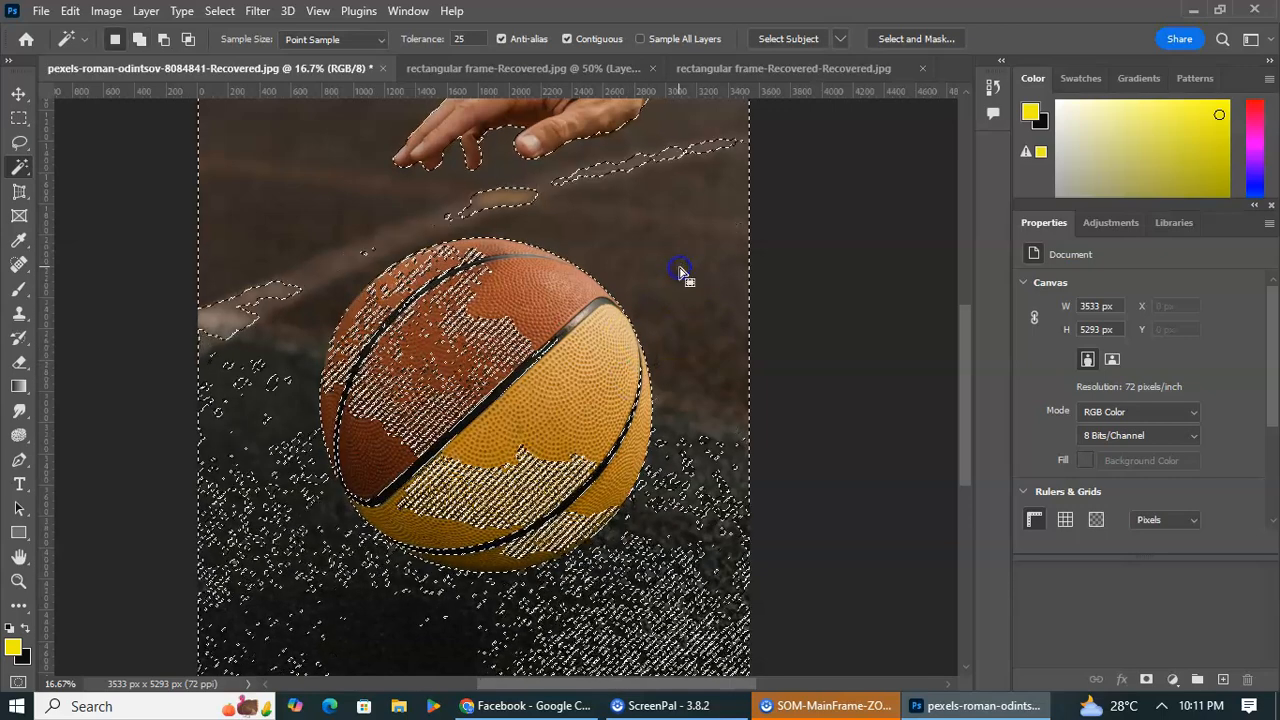
# Clear the selection and use the Magic Wand to select the brown court background, the dark ground and the ball's black seams
pyautogui.click(219, 11)
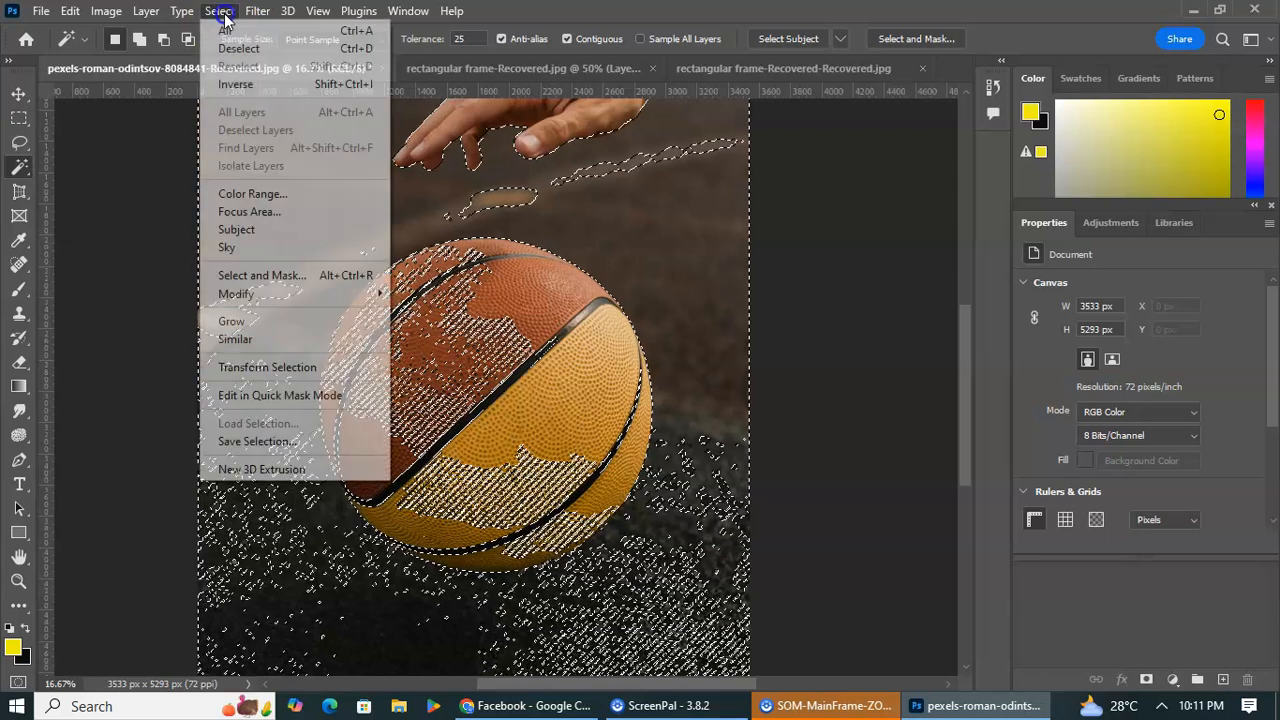
pyautogui.click(237, 50)
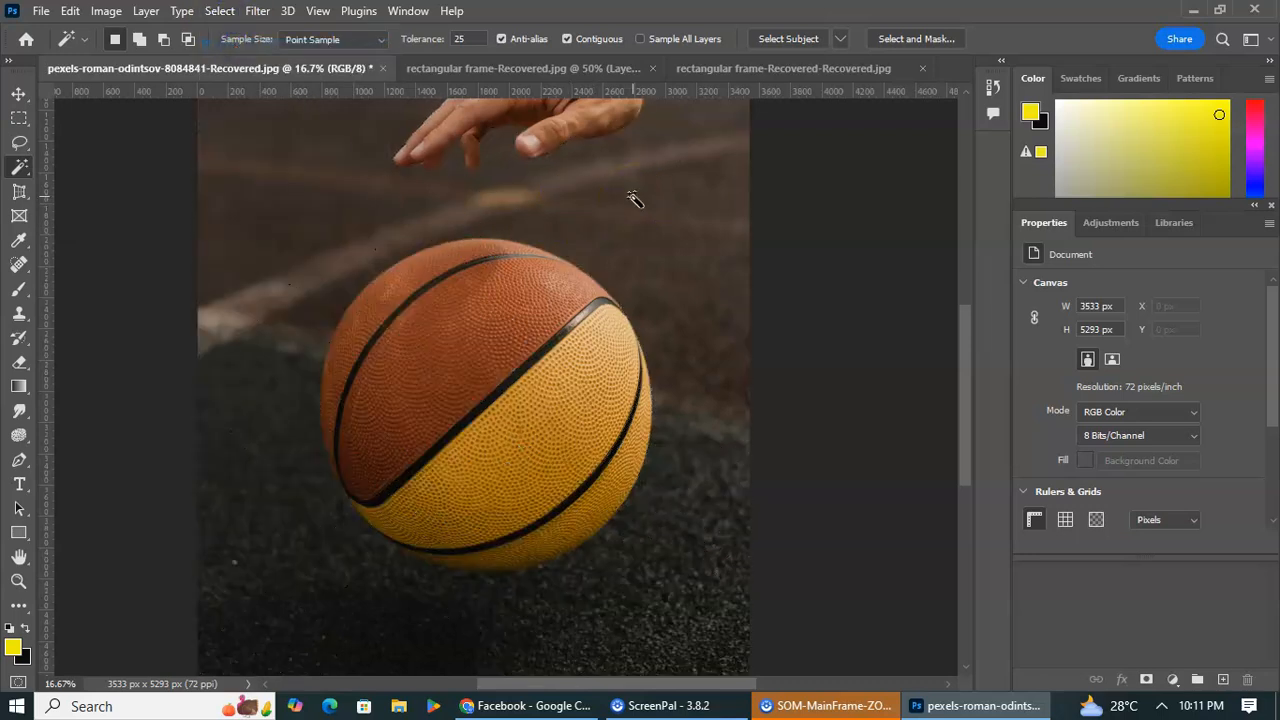
pyautogui.press('shift')
pyautogui.click(634, 200)
pyautogui.click(379, 259)
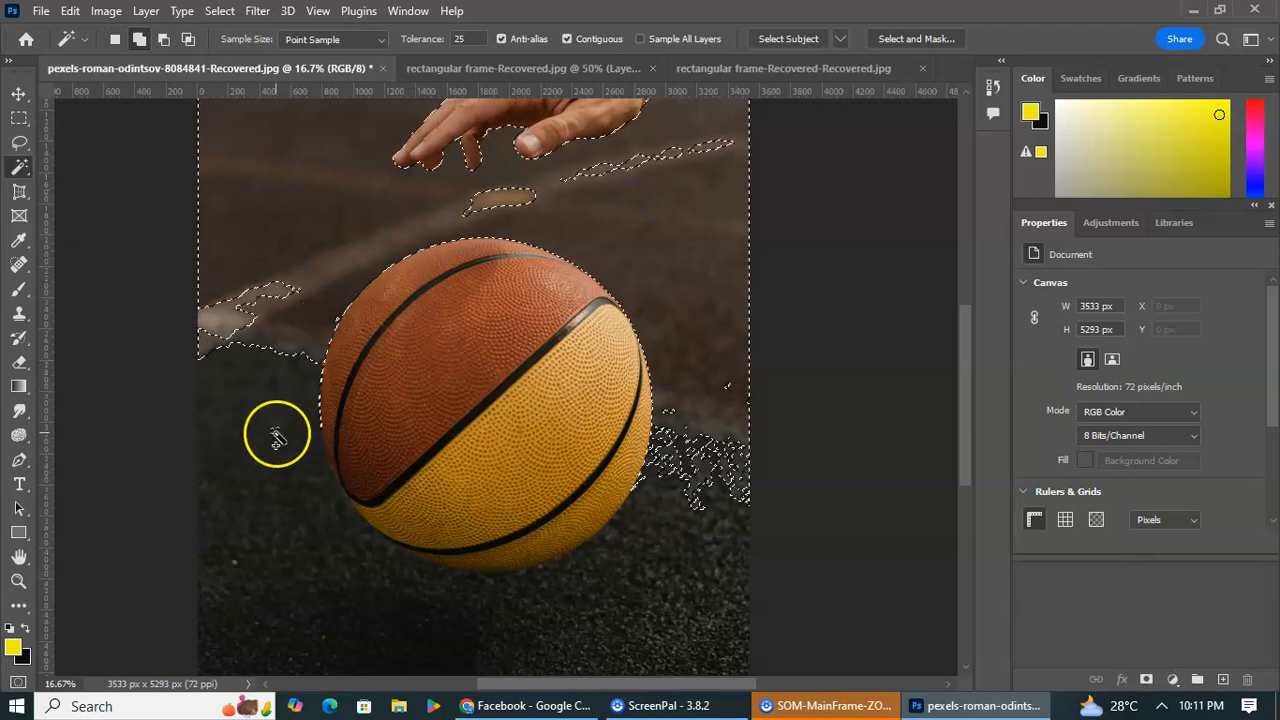
pyautogui.click(349, 623)
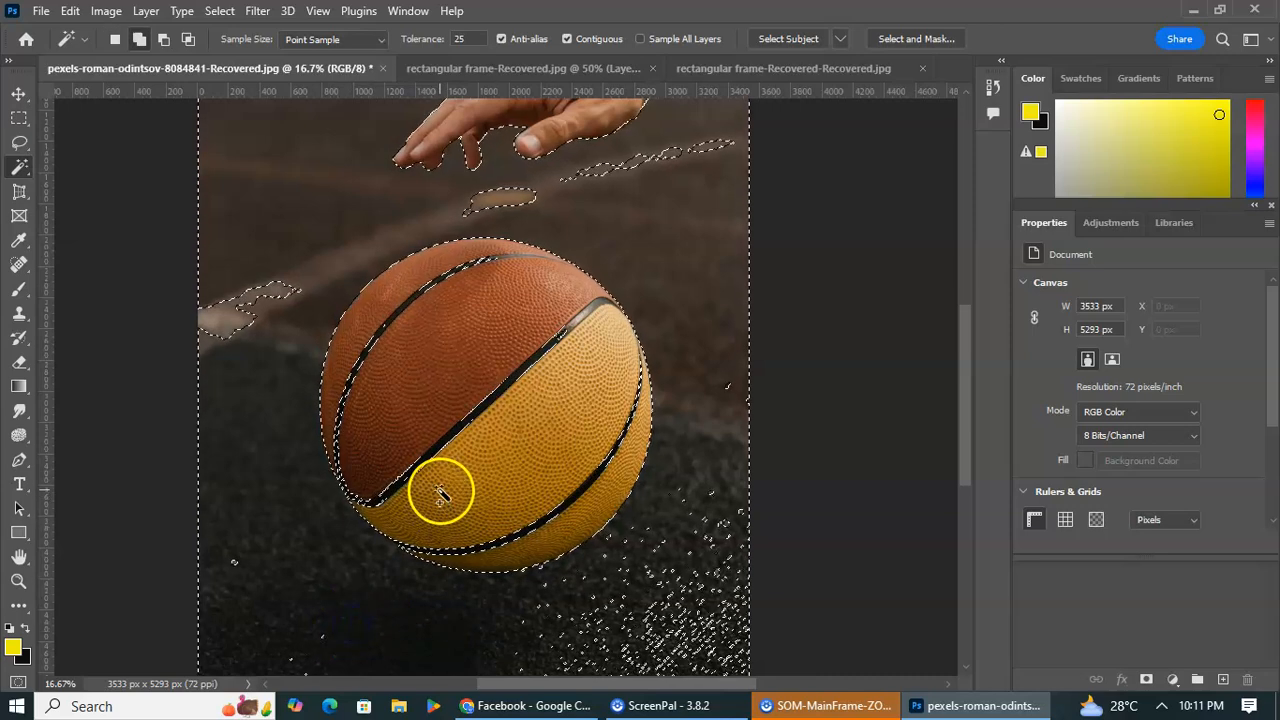
pyautogui.keyDown('shift'); pyautogui.click(398, 472); pyautogui.keyUp('shift')
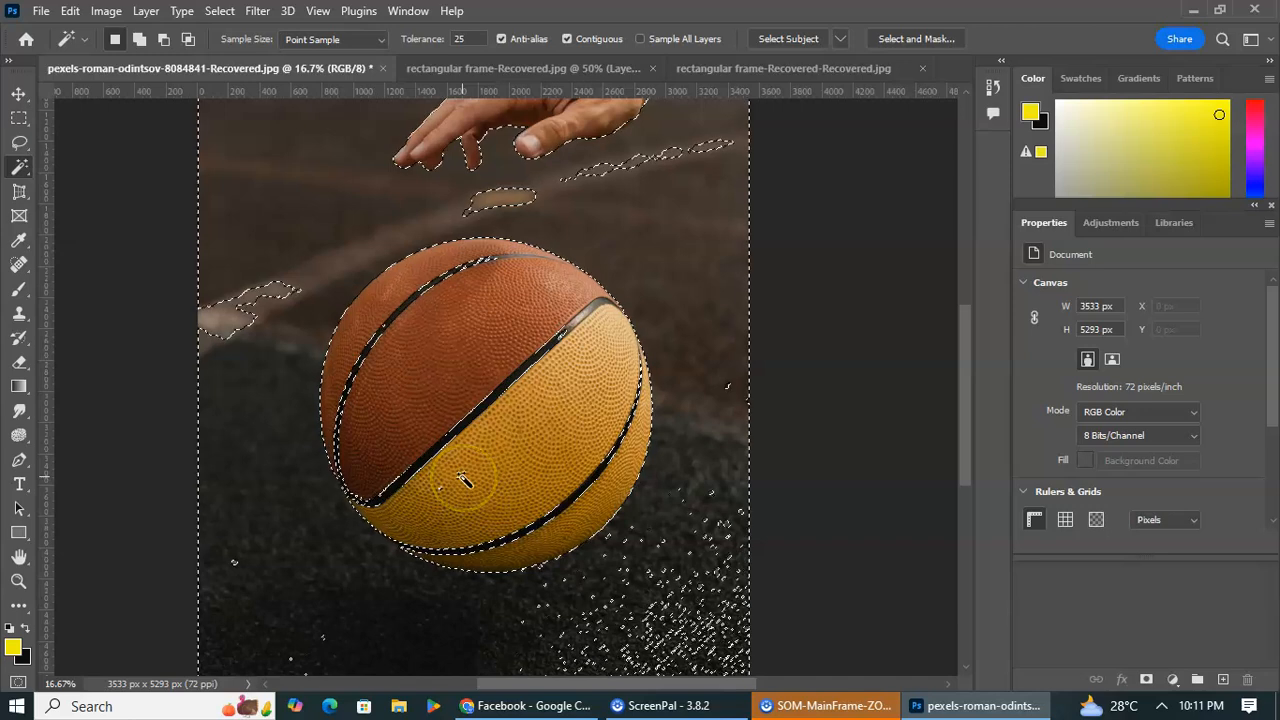
# Subtract the ball's black seams and the dark ground around it from the Magic Wand selection
pyautogui.keyDown('alt'); pyautogui.click(560, 514); pyautogui.keyUp('alt')
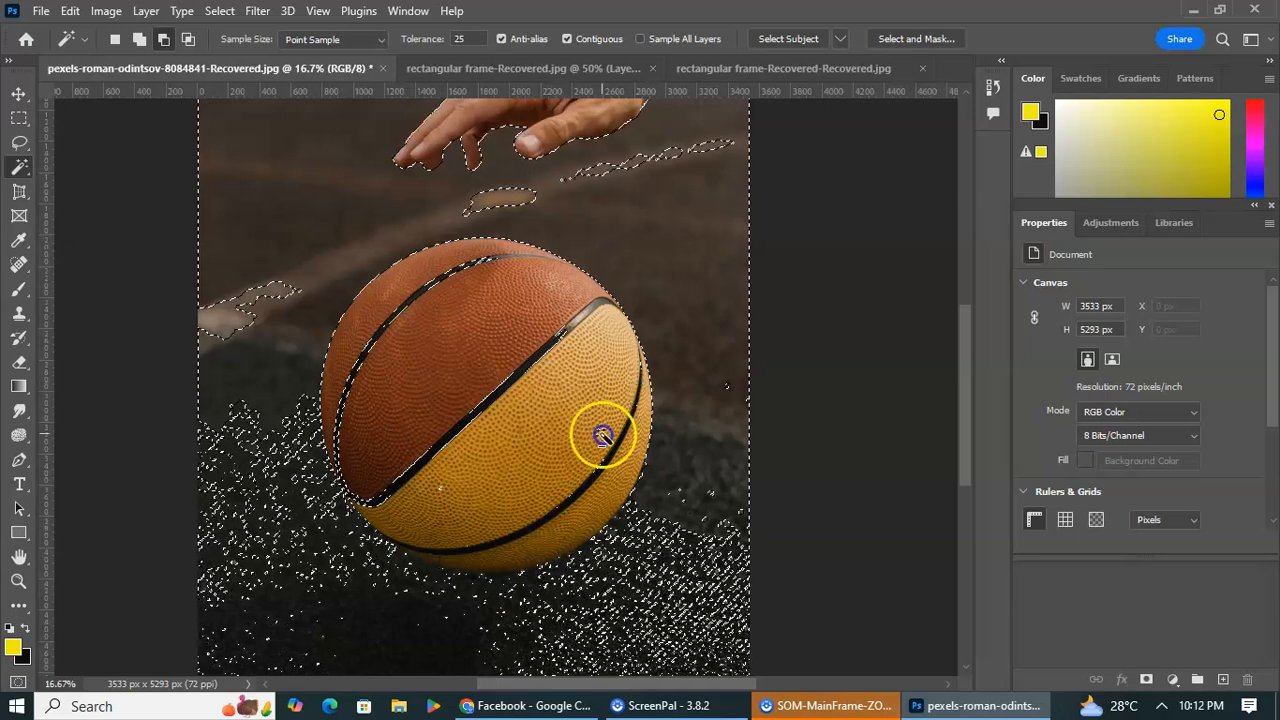
pyautogui.keyDown('alt'); pyautogui.click(562, 342); pyautogui.keyUp('alt')
pyautogui.keyDown('alt'); pyautogui.click(511, 379); pyautogui.keyUp('alt')
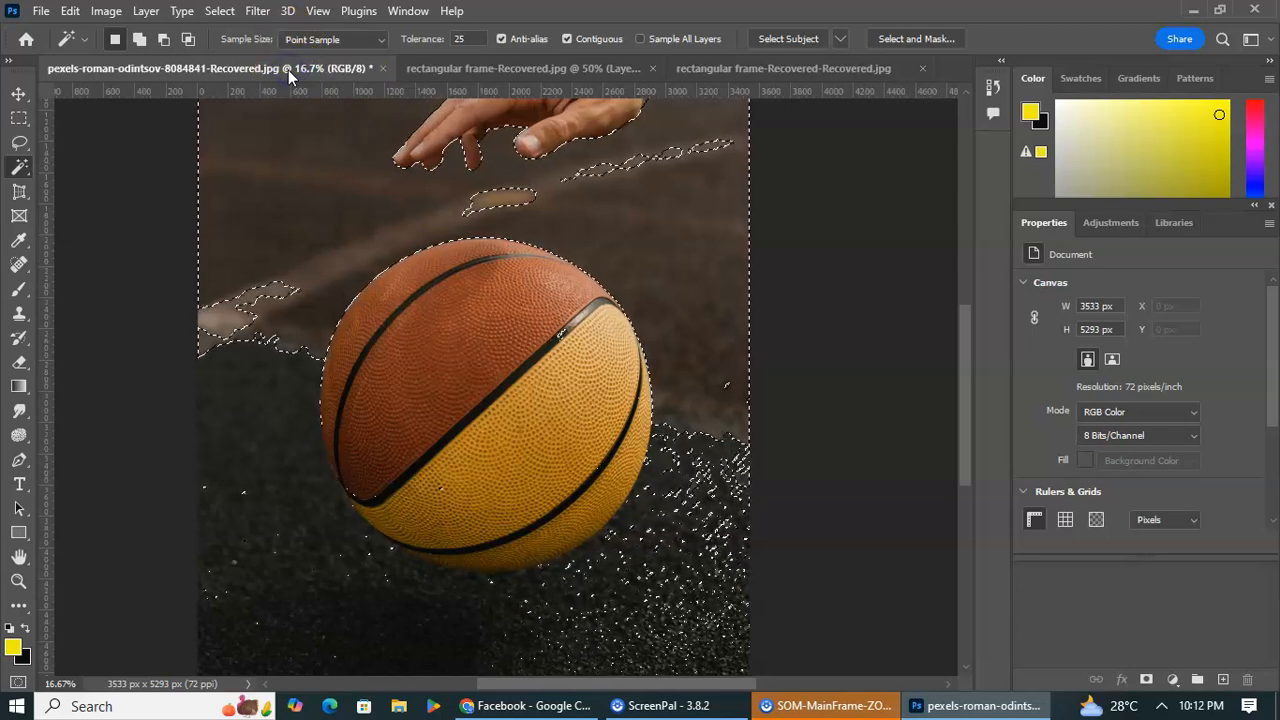
# Switch to the rectangular frame photo, clear its selection and select the blank interior of the wall frame with the Magic Wand
pyautogui.click(424, 67)
pyautogui.click(502, 345)
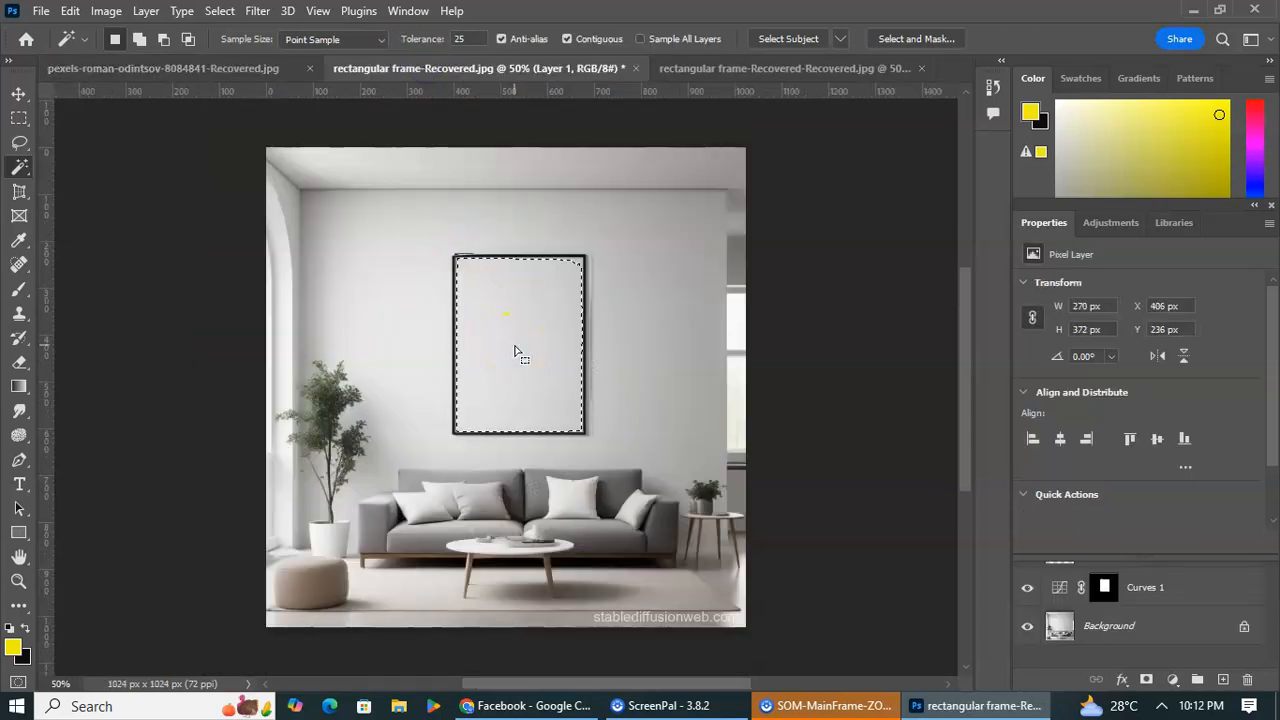
pyautogui.click(503, 328)
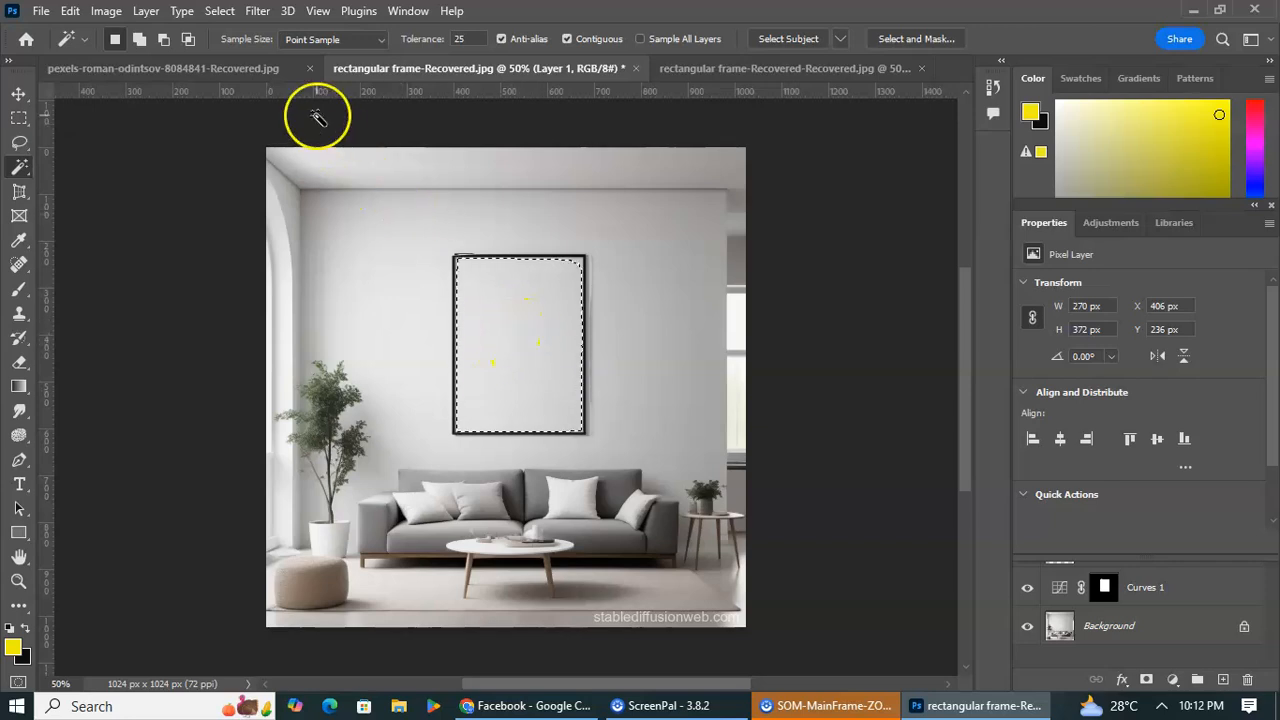
pyautogui.click(222, 12)
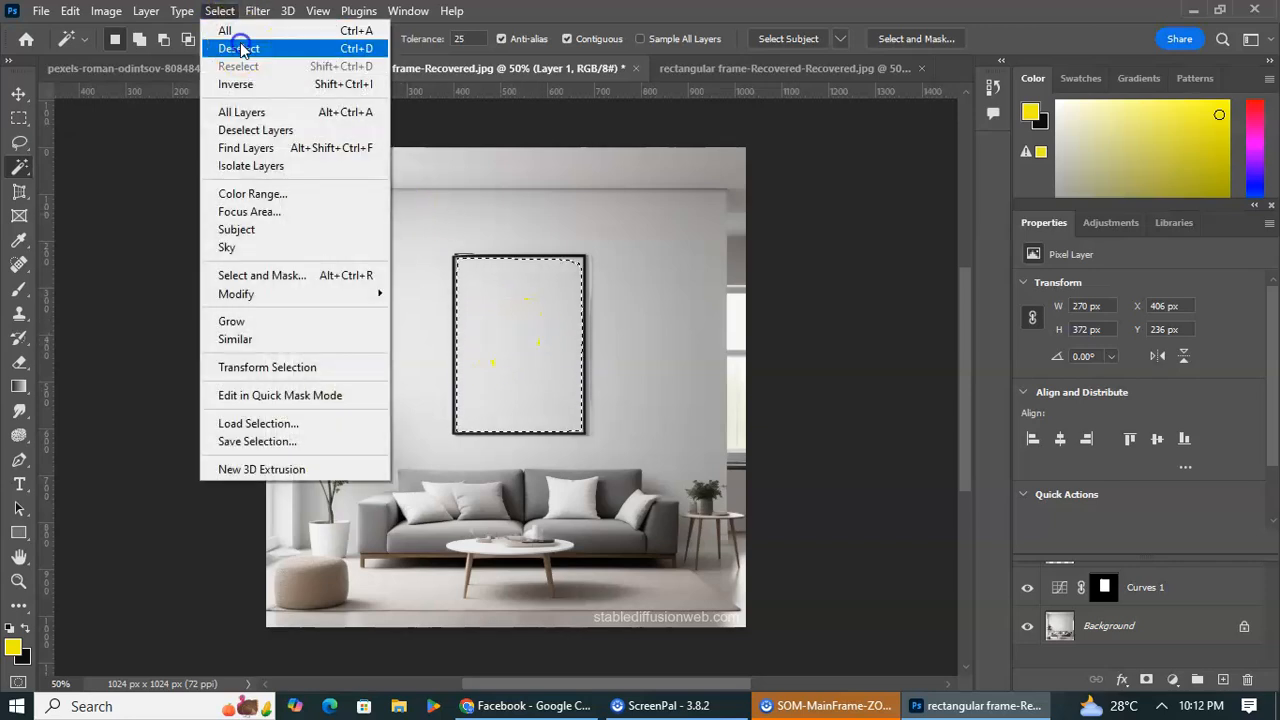
pyautogui.click(243, 47)
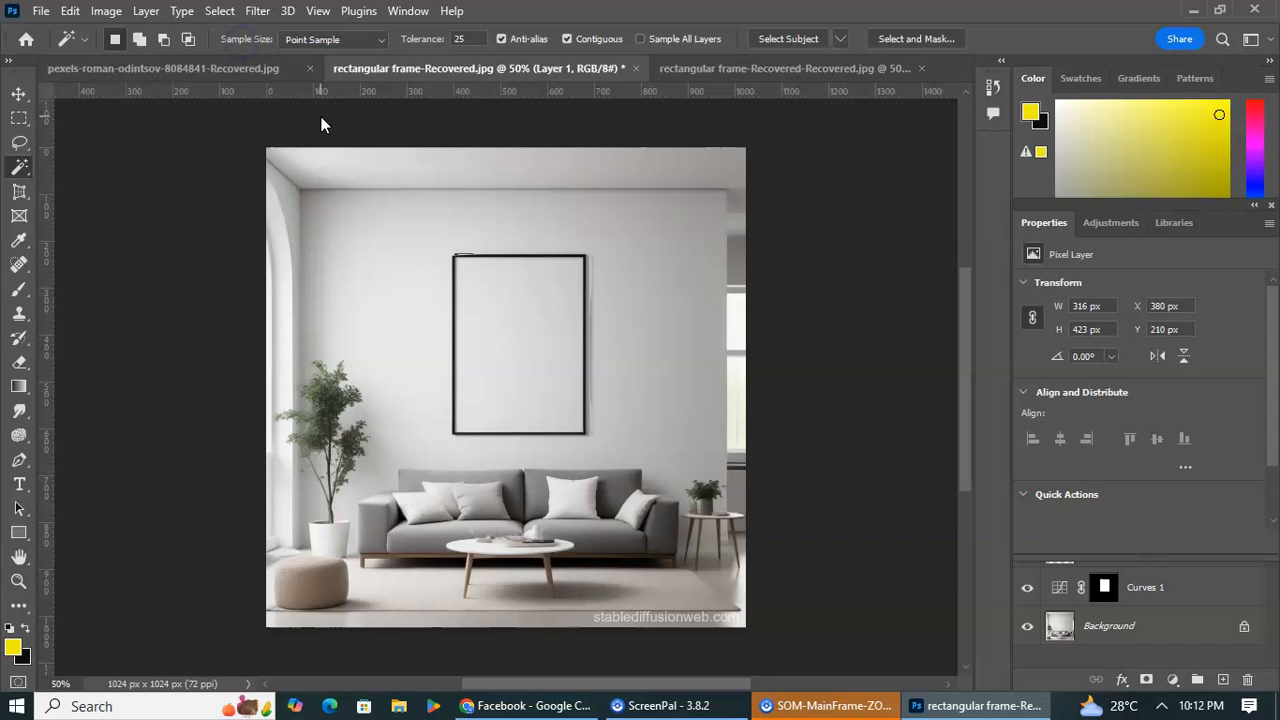
pyautogui.click(526, 347)
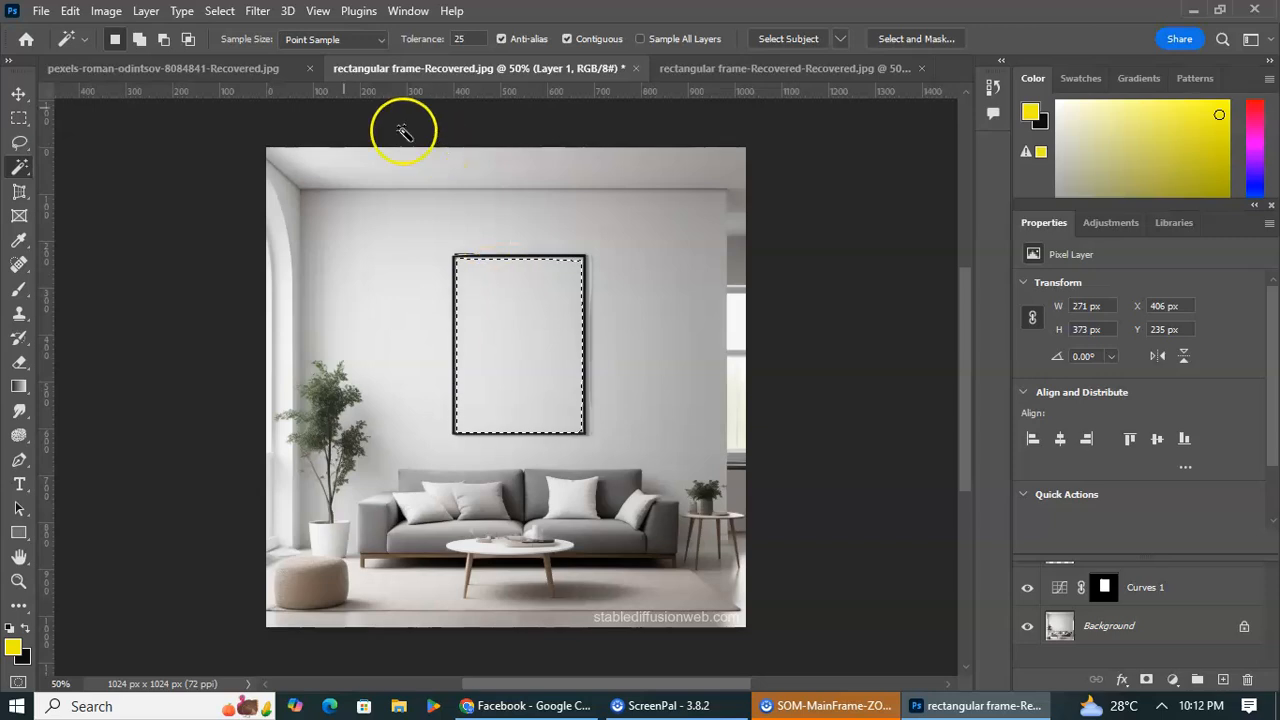
# Return to the basketball photo, clear its Magic Wand selection and switch to the Object Selection tool
pyautogui.click(232, 66)
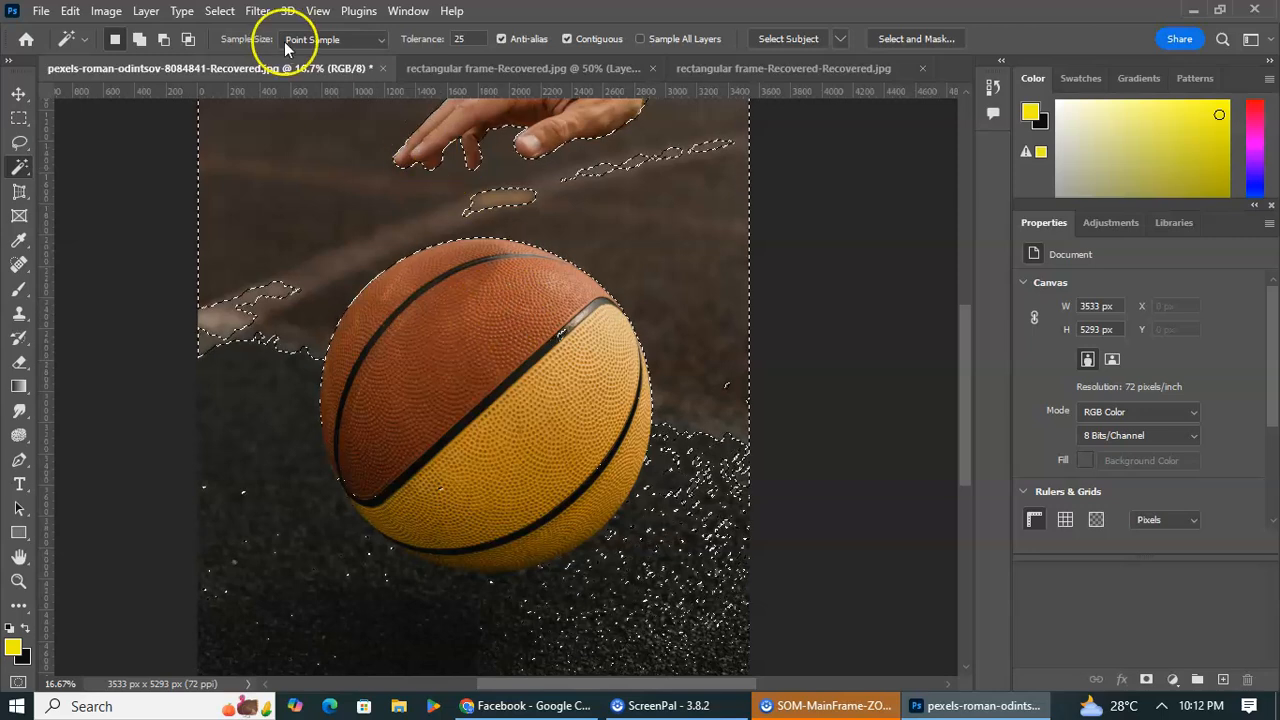
pyautogui.click(220, 11)
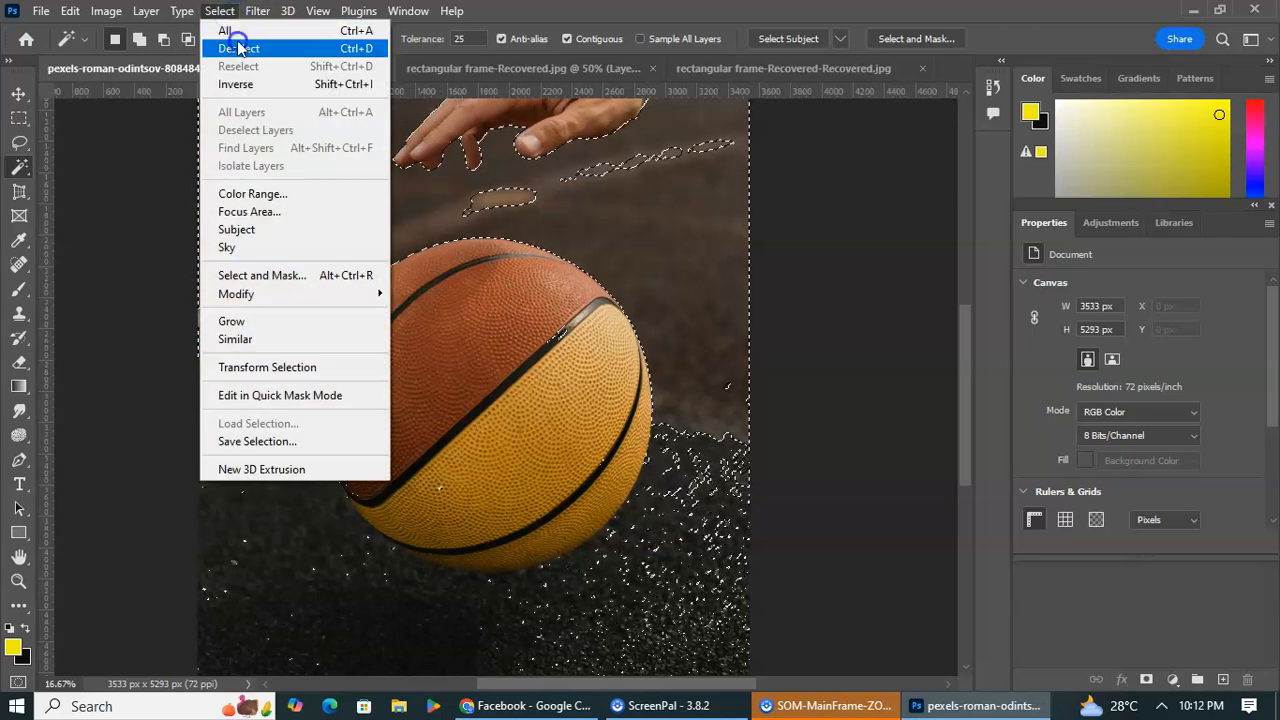
pyautogui.click(238, 48)
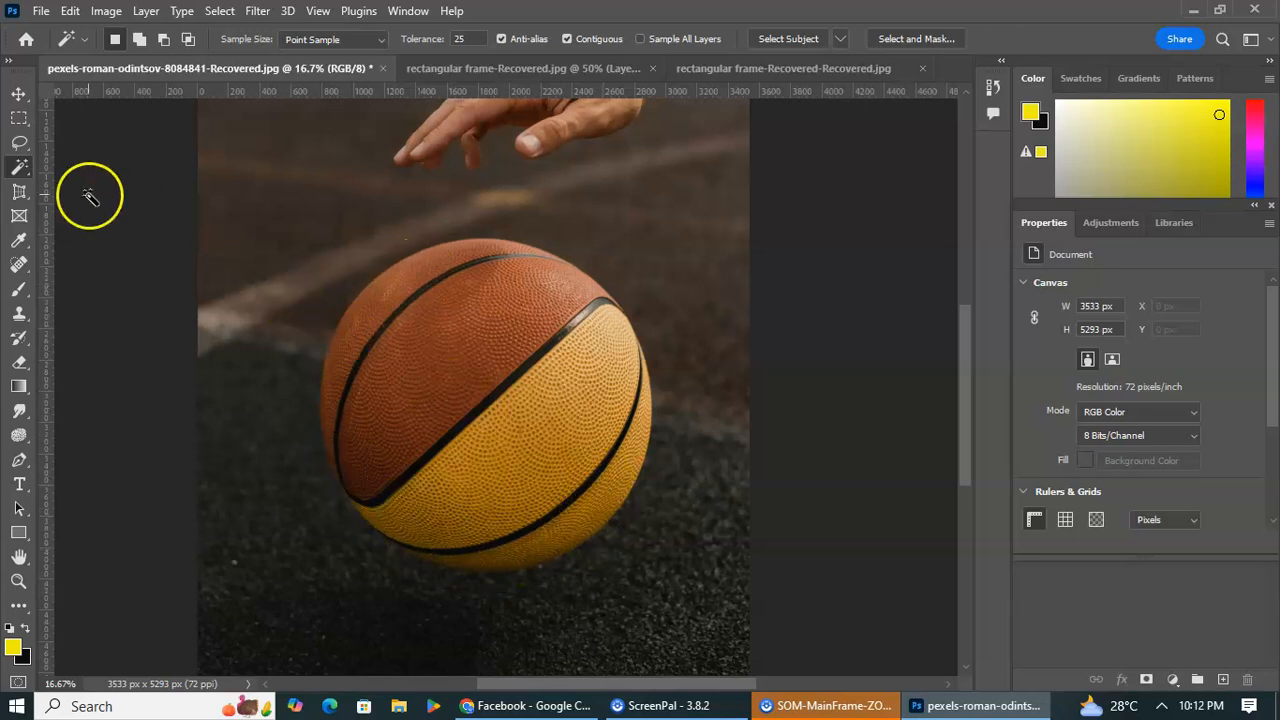
pyautogui.click(24, 171)
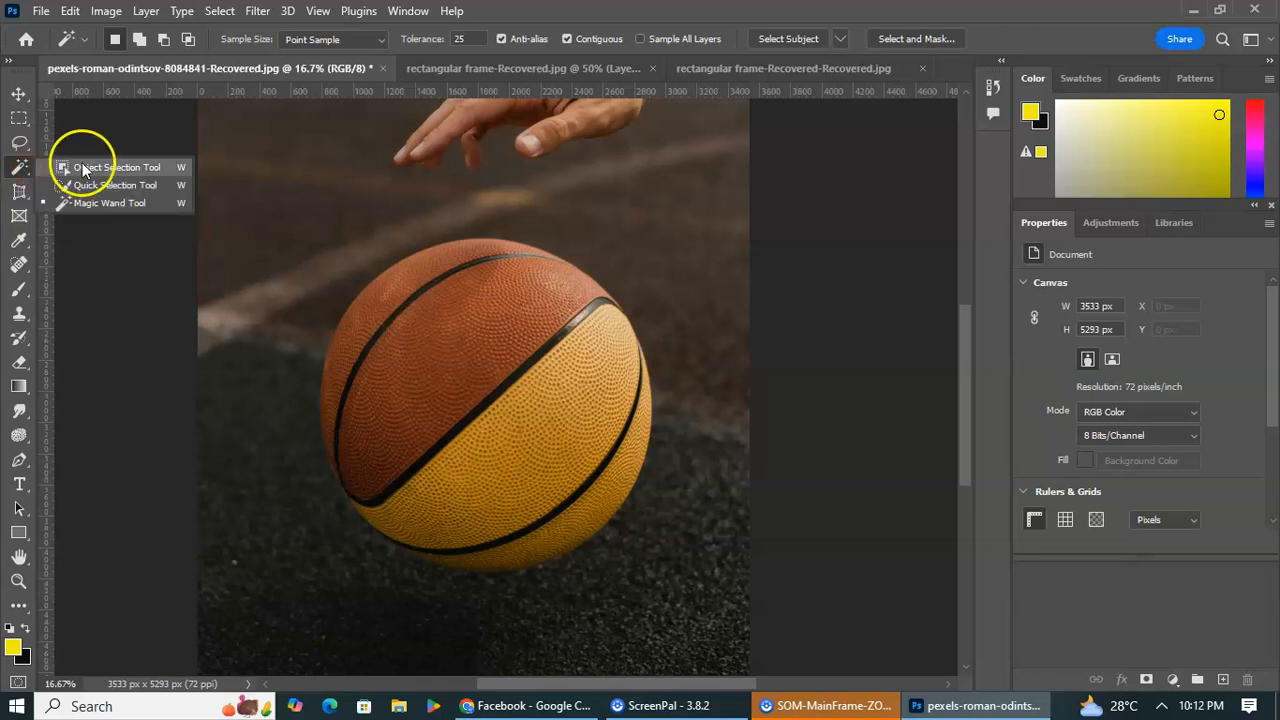
pyautogui.click(119, 188)
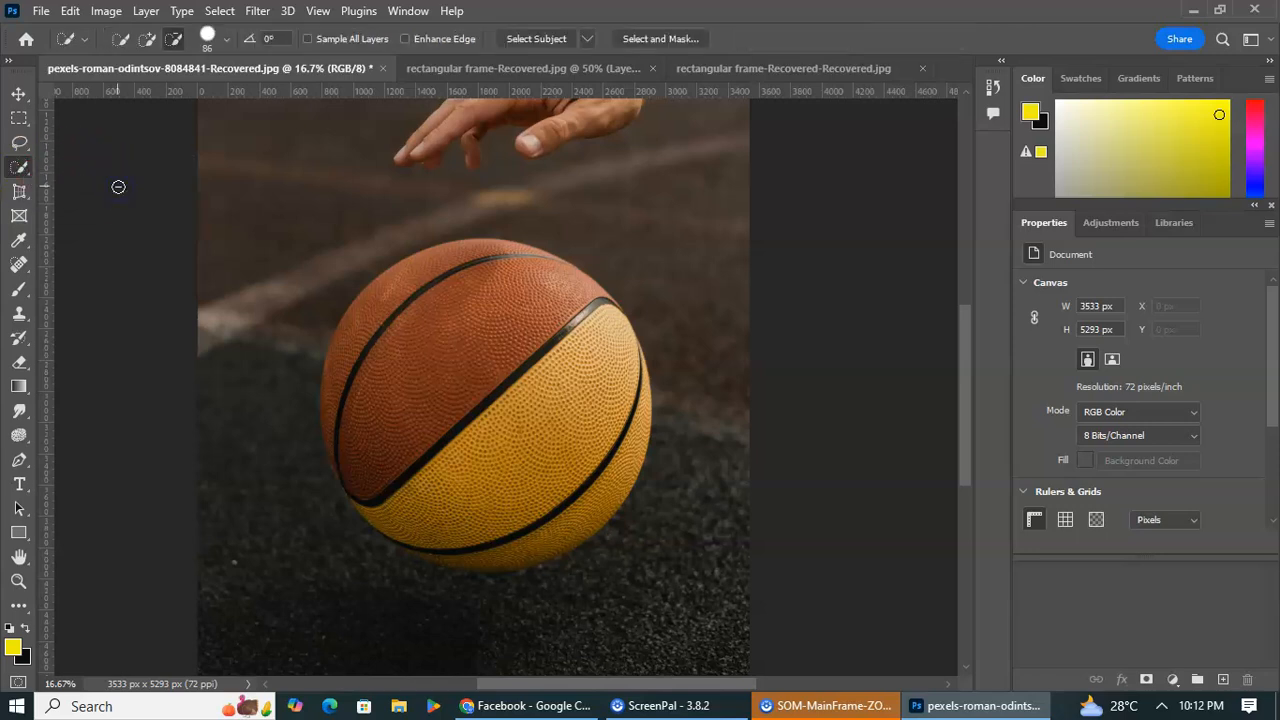
pyautogui.click(20, 168)
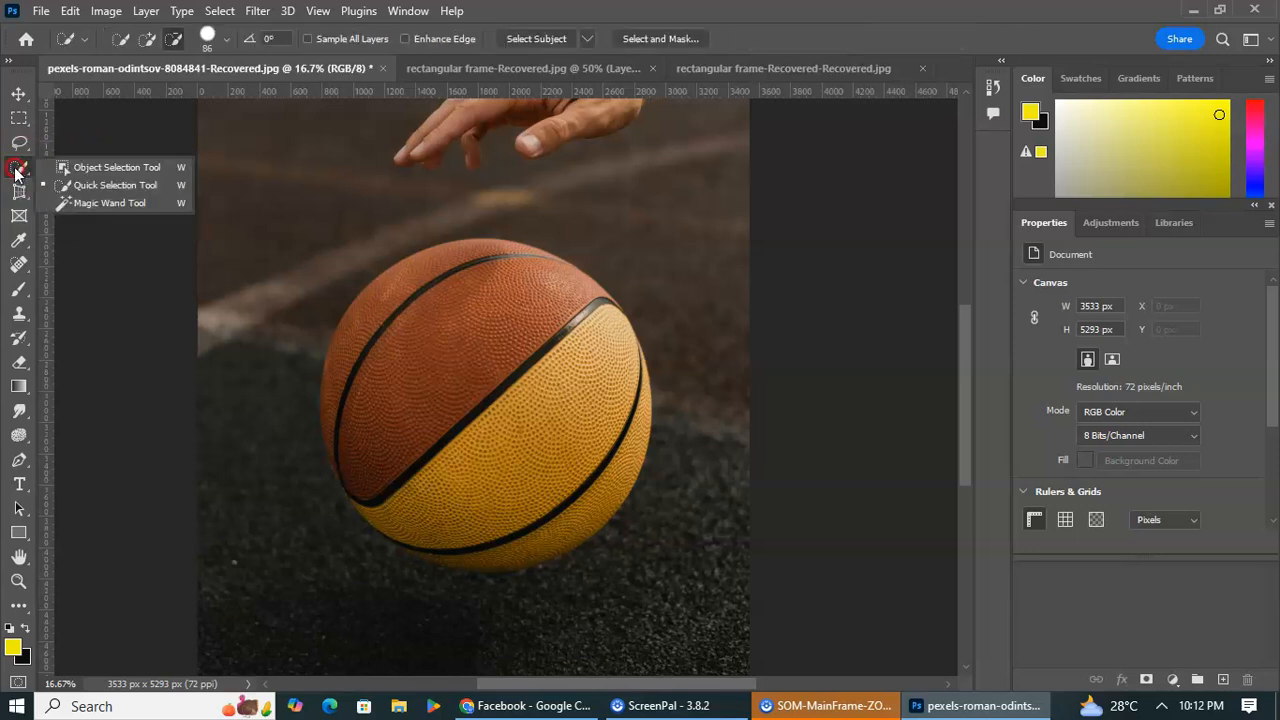
pyautogui.click(102, 167)
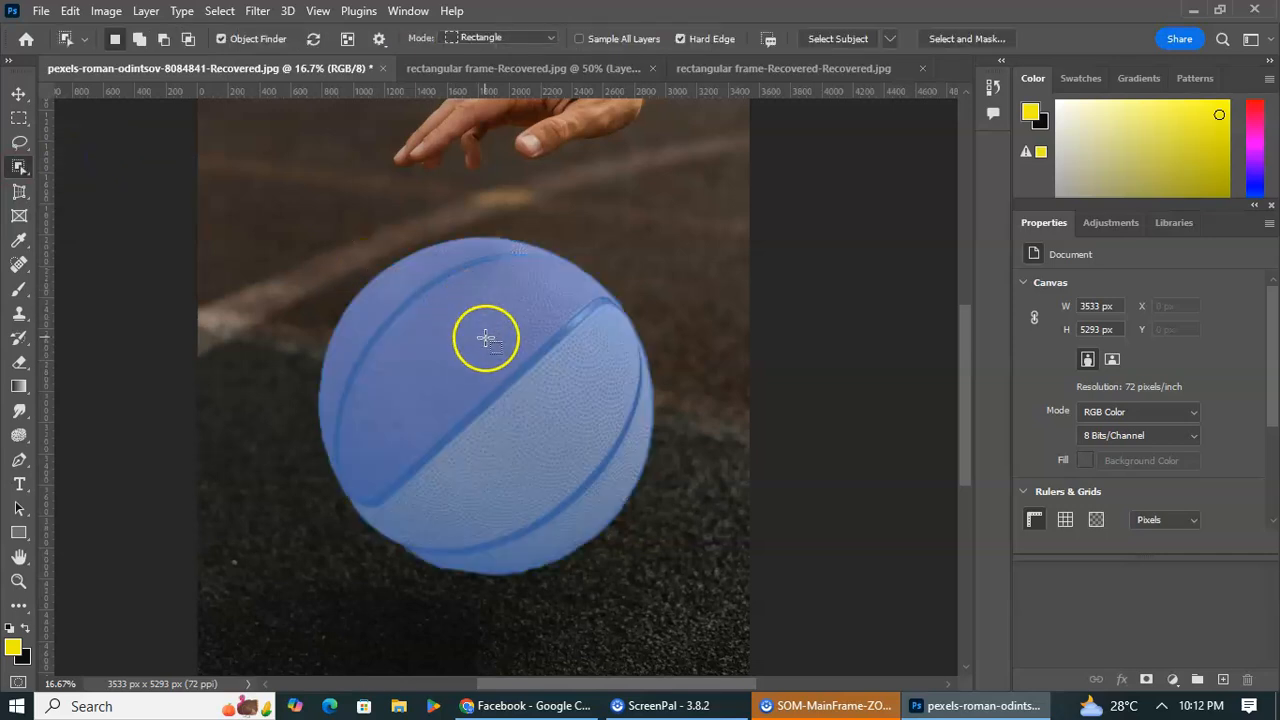